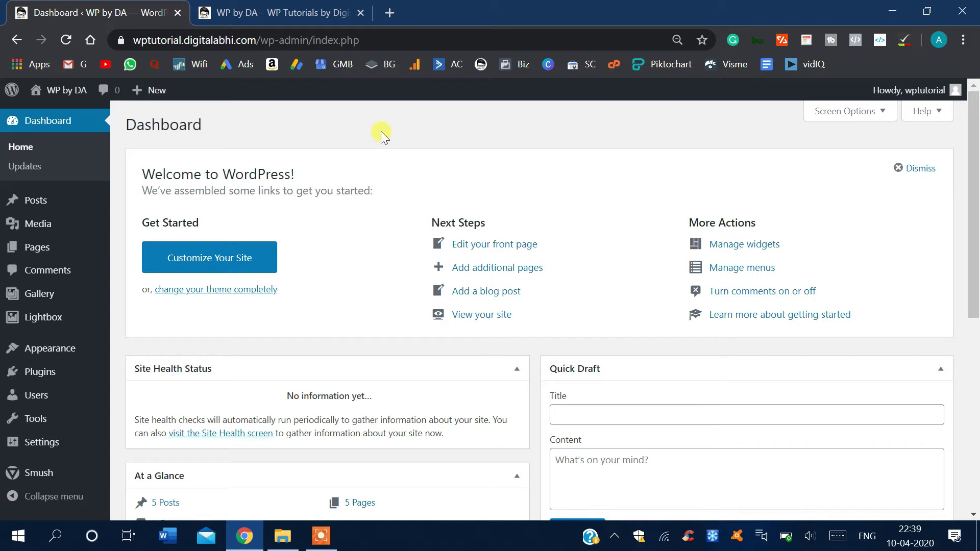
# Open Demo Post 4 from the full posts list for editing
pyautogui.moveTo(68, 209)
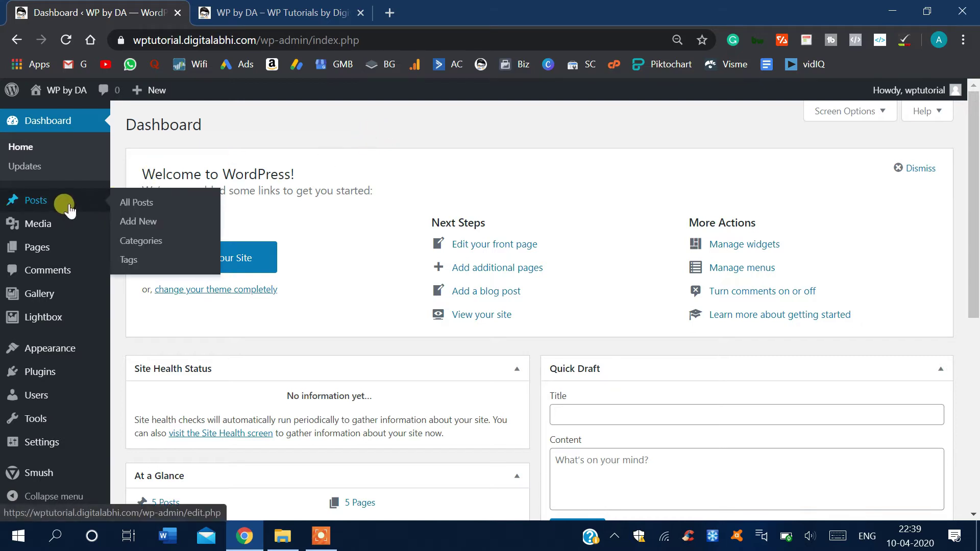
pyautogui.click(144, 203)
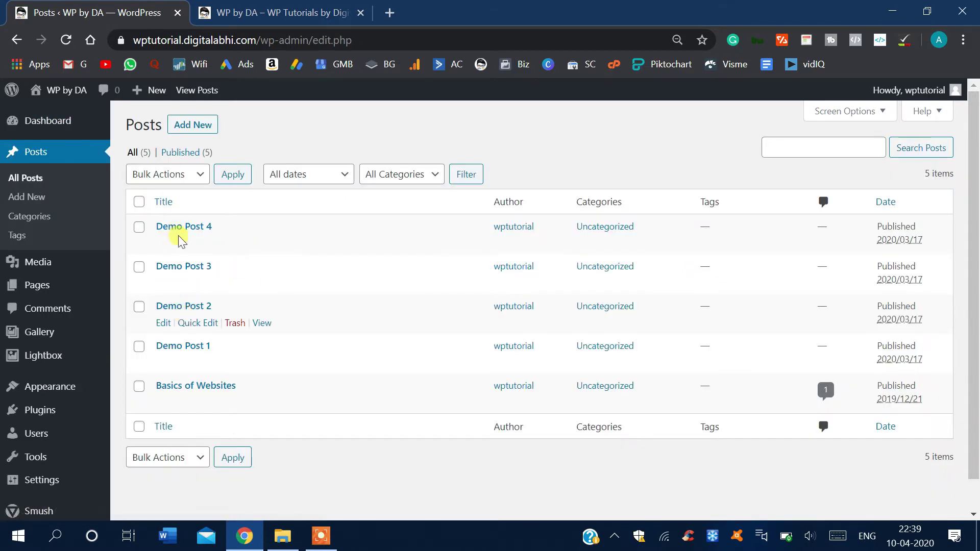
pyautogui.click(164, 244)
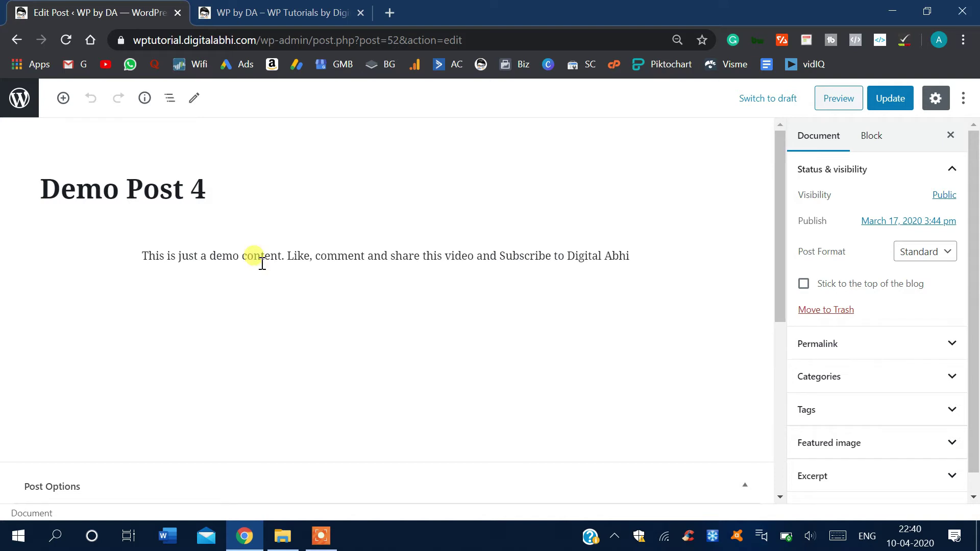
# Insert a Social Icons block in a new line below the post's demo paragraph
pyautogui.click(633, 258)
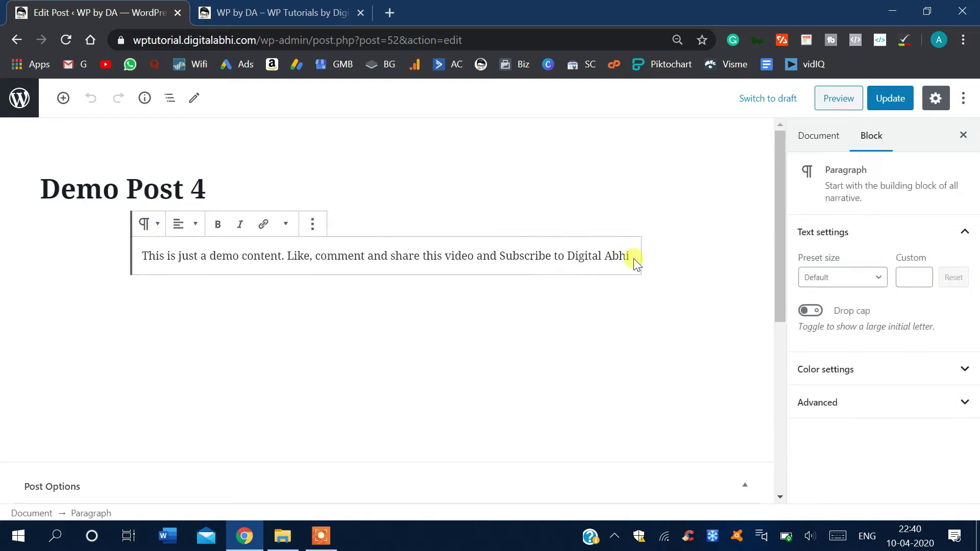
pyautogui.press('Return')
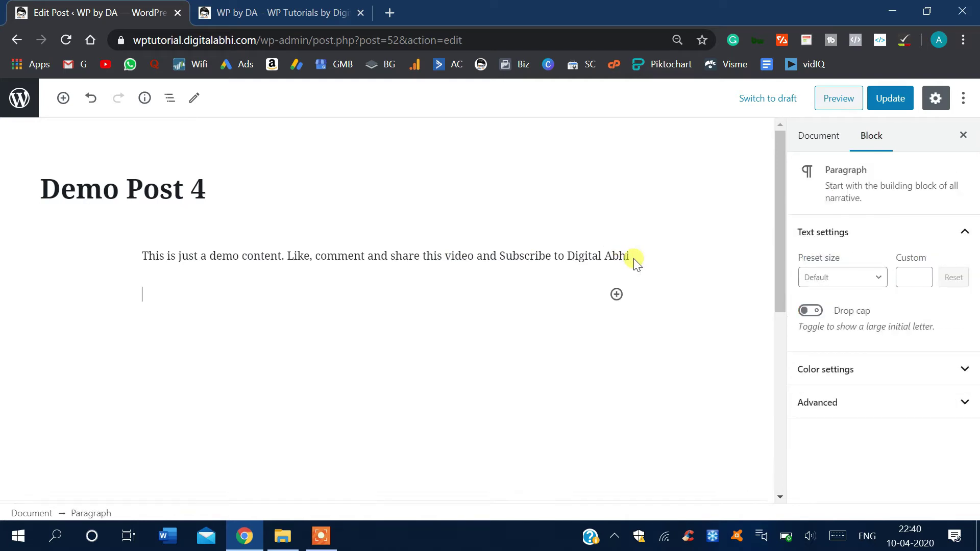
pyautogui.click(617, 294)
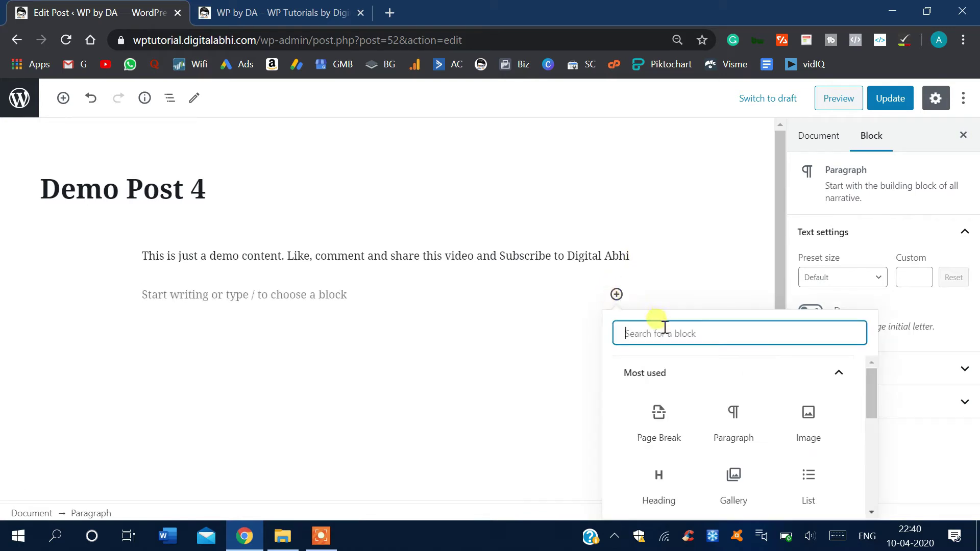
pyautogui.write('soci')
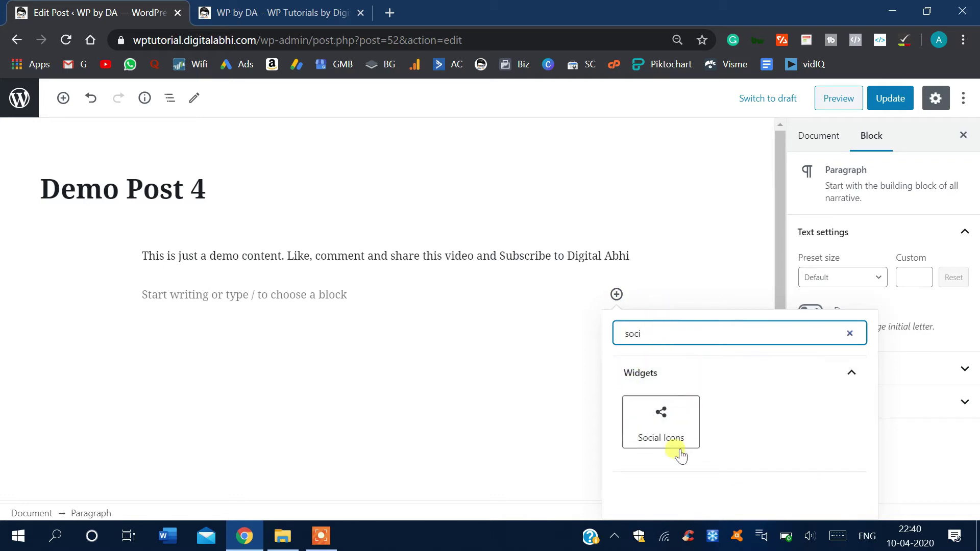
pyautogui.click(663, 416)
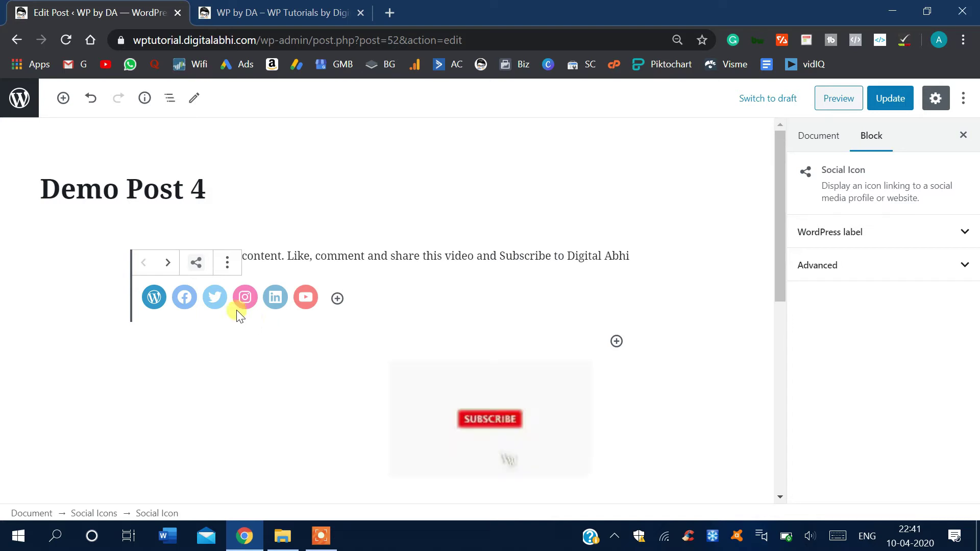
# Link the Facebook icon to the address fb.com/digitalabhi0
pyautogui.click(191, 303)
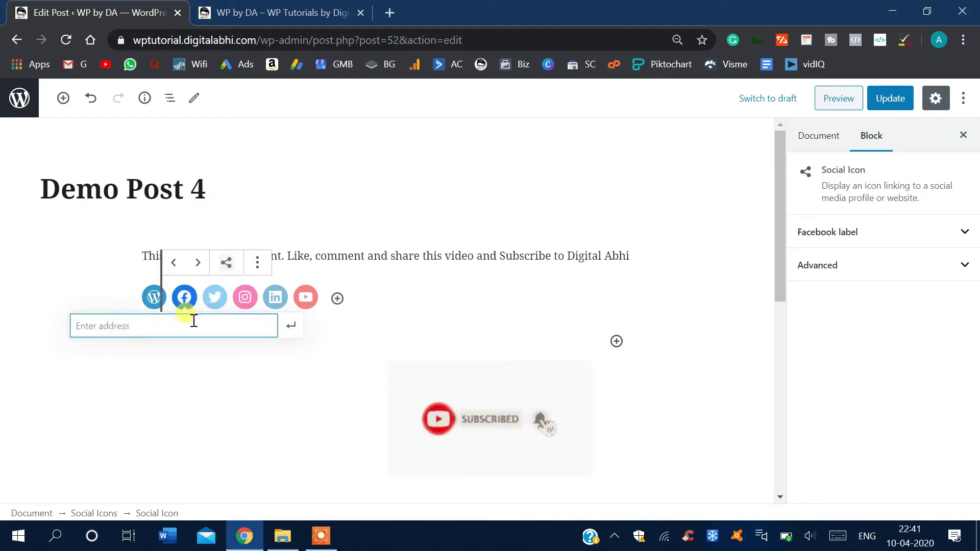
pyautogui.write('fb.')
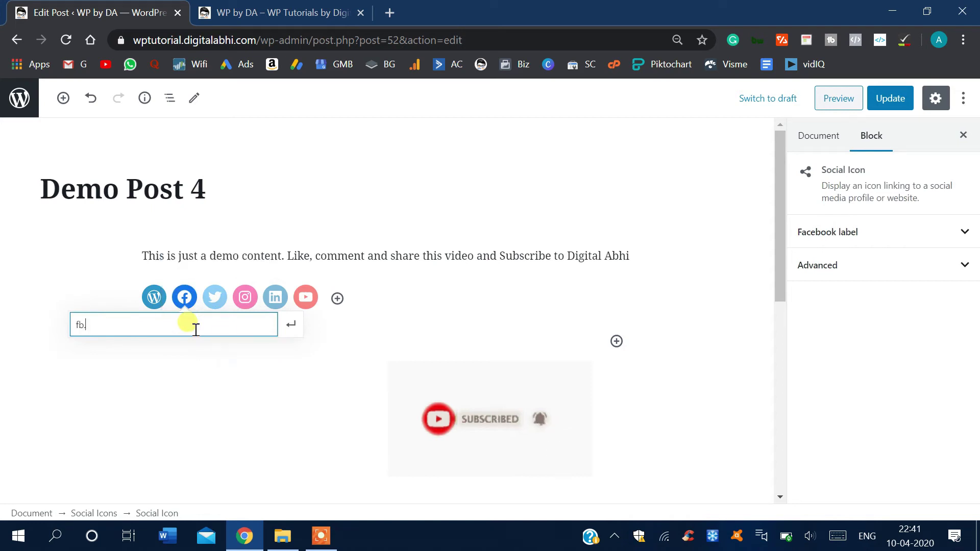
pyautogui.write('com/dig')
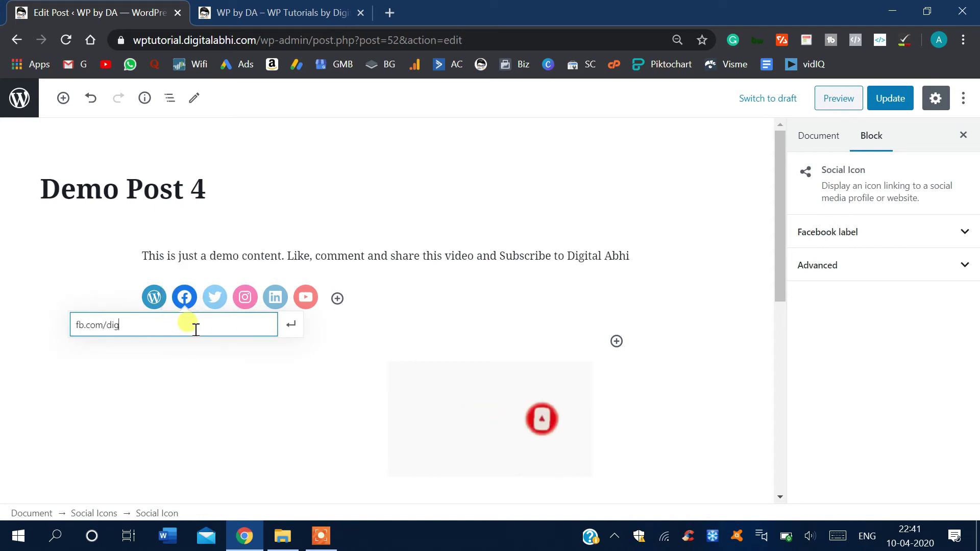
pyautogui.write('italabhi0/')
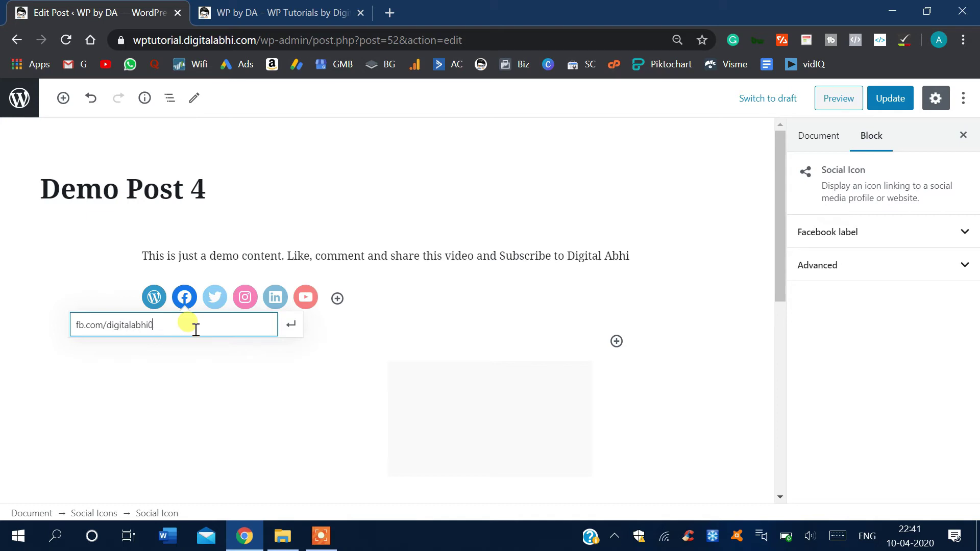
pyautogui.click(294, 326)
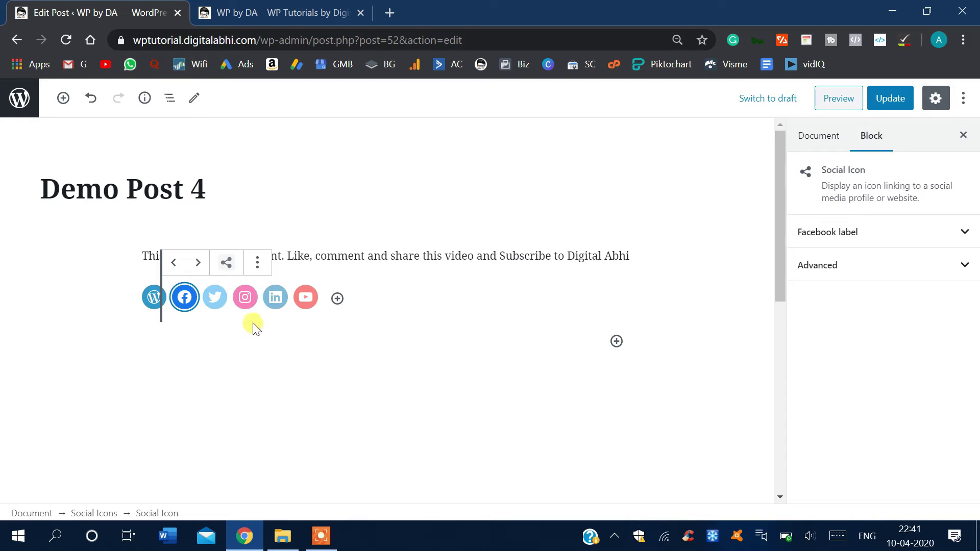
# Link the Instagram icon to the address instagram.com/digitalabhi/
pyautogui.click(245, 297)
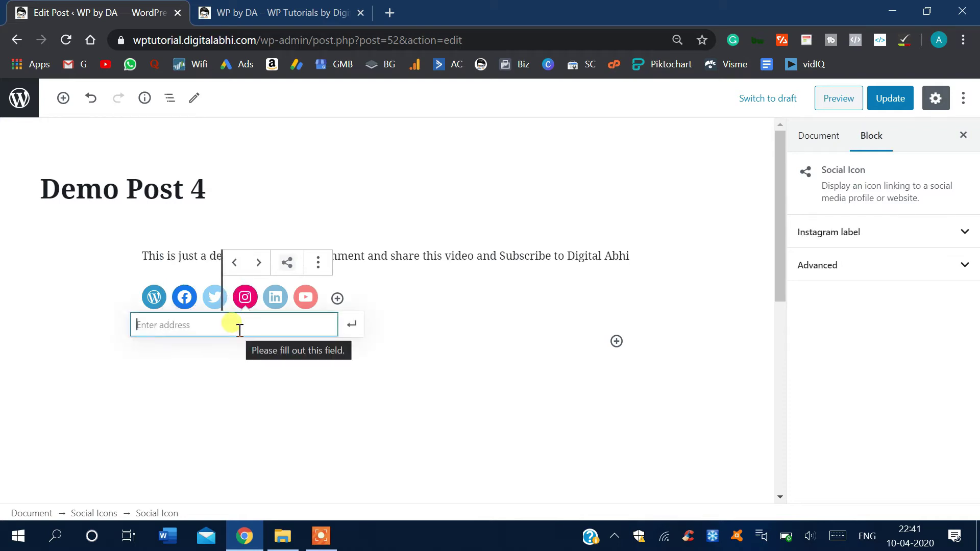
pyautogui.write('instagram.com/di')
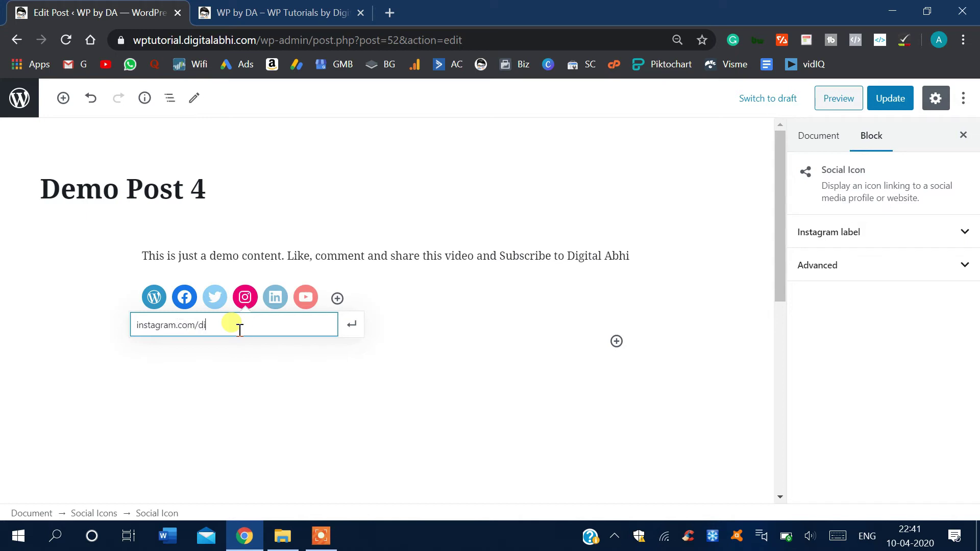
pyautogui.write('gitalabhi/')
pyautogui.click(351, 324)
# Add a Snapchat icon at the end of the Social Icons block without a link address, and deselect the block
pyautogui.click(378, 305)
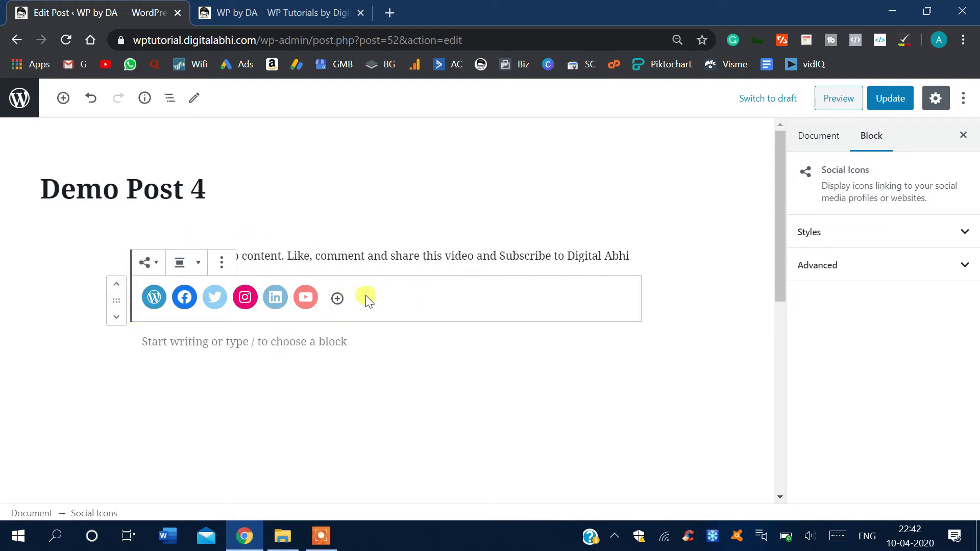
pyautogui.click(337, 298)
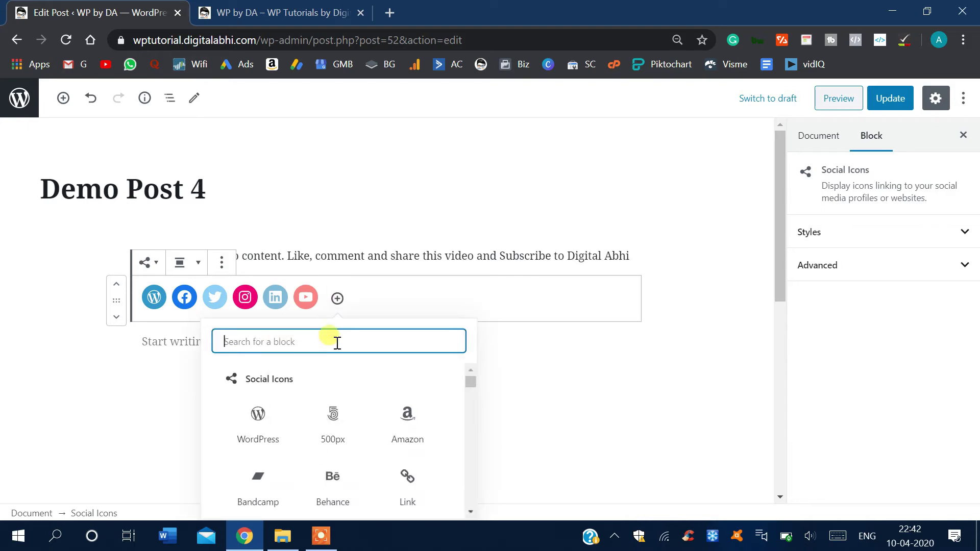
pyautogui.write('snapch')
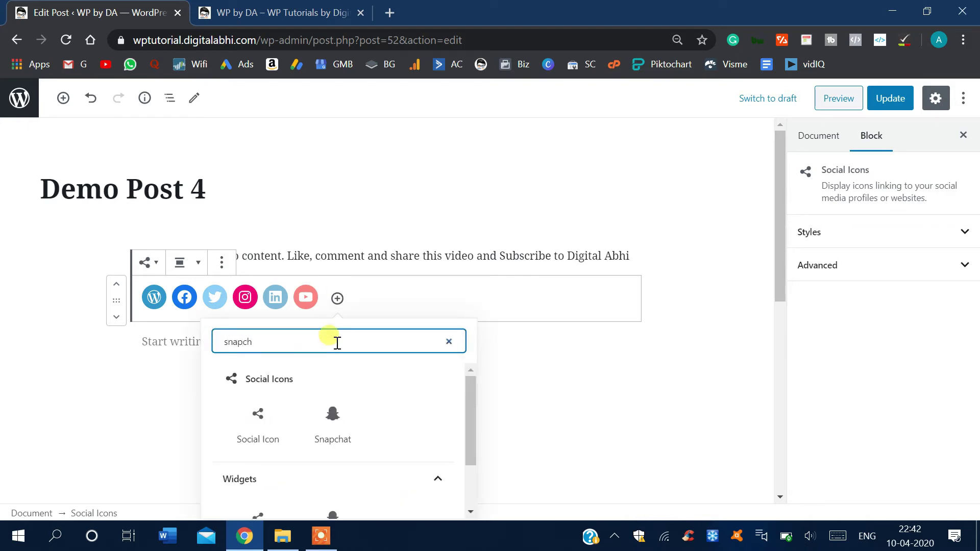
pyautogui.click(332, 414)
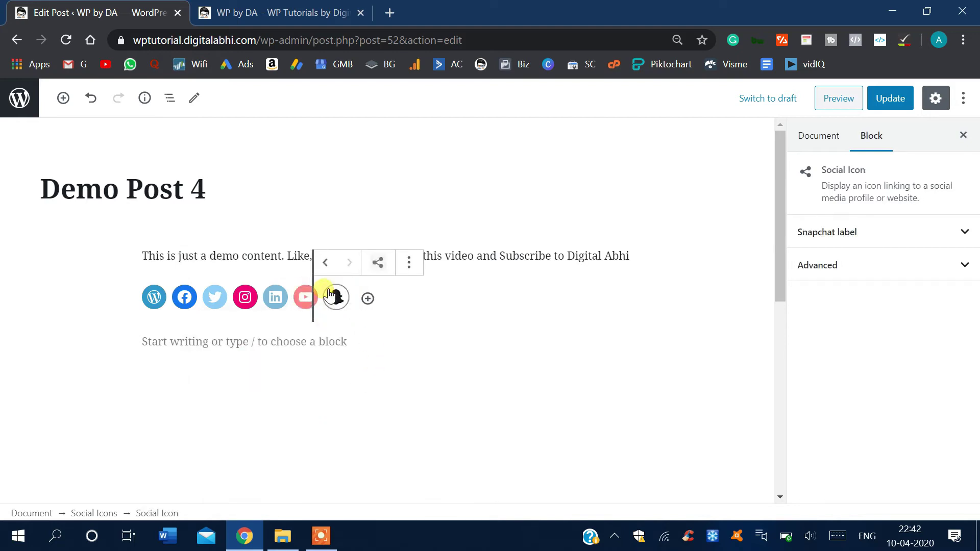
pyautogui.click(336, 305)
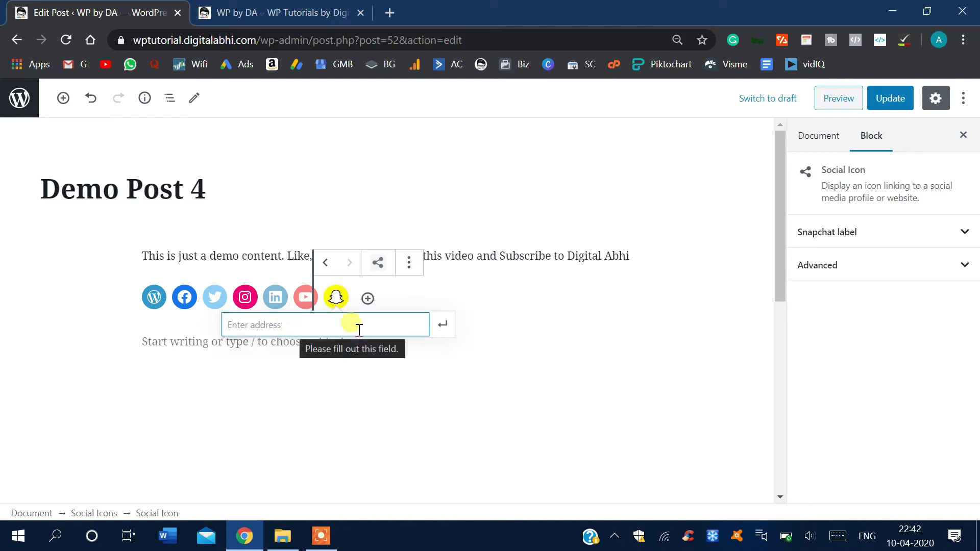
pyautogui.click(441, 327)
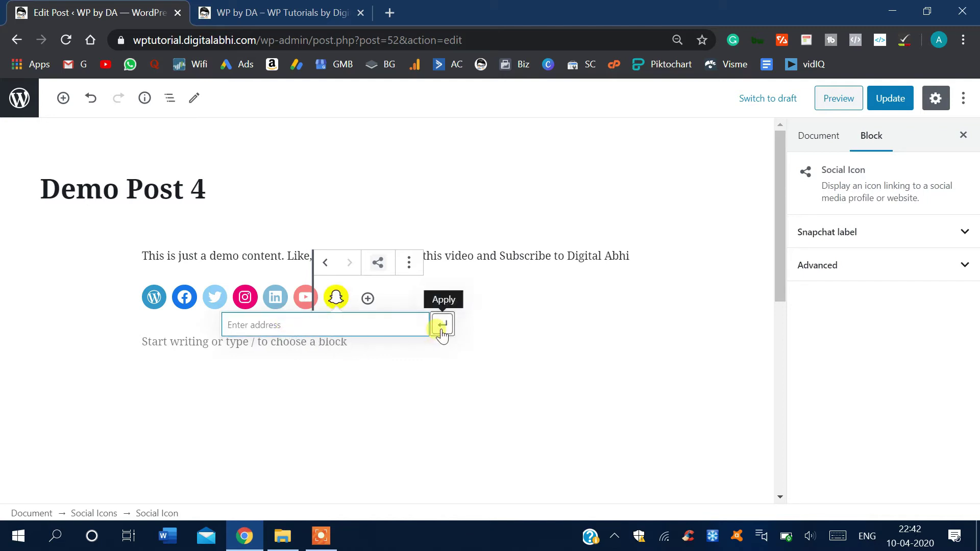
pyautogui.click(471, 375)
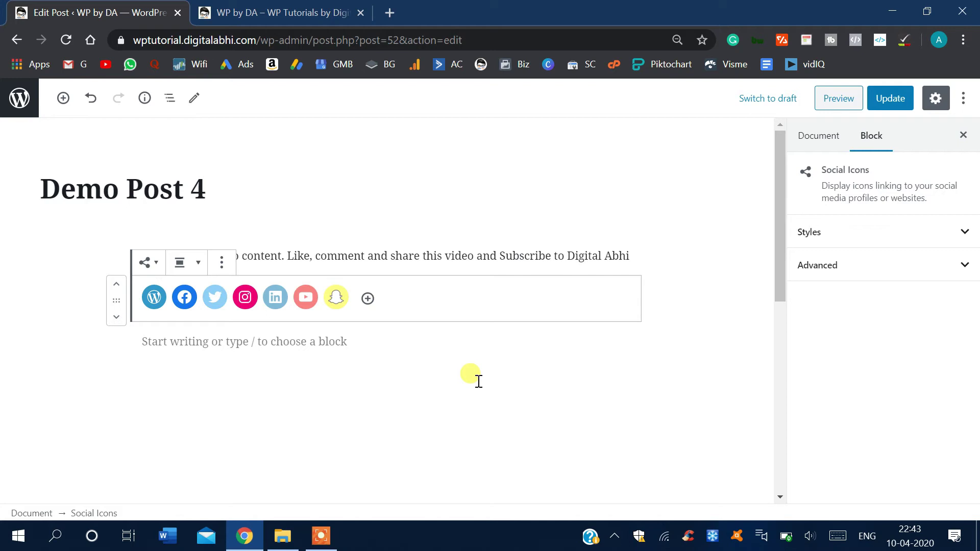
pyautogui.click(478, 382)
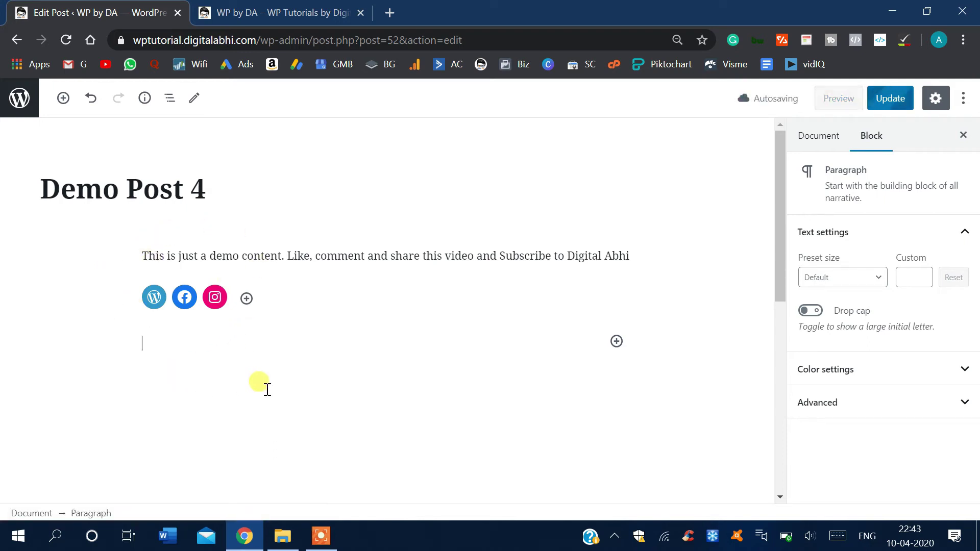
# Update the post and open its live page through the permalink to view the social icons
pyautogui.click(888, 99)
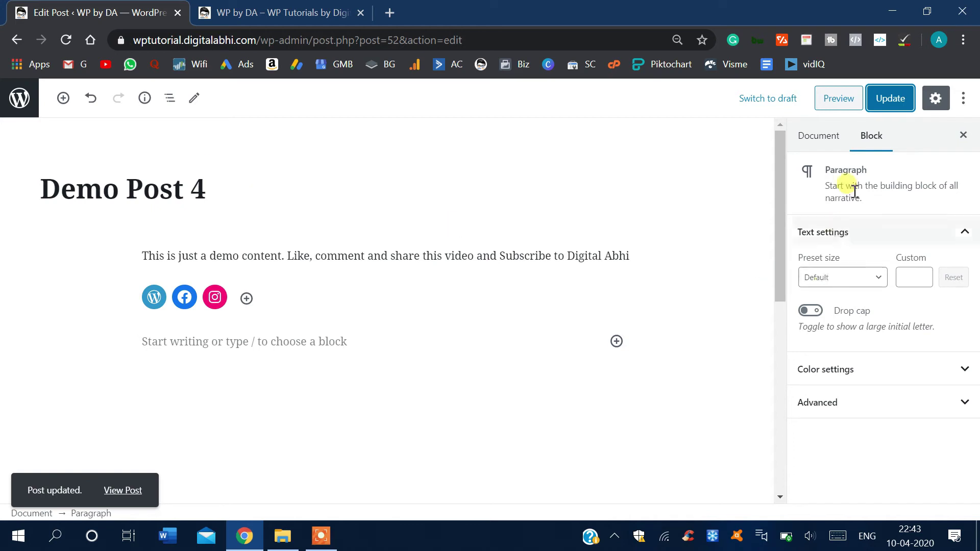
pyautogui.click(820, 136)
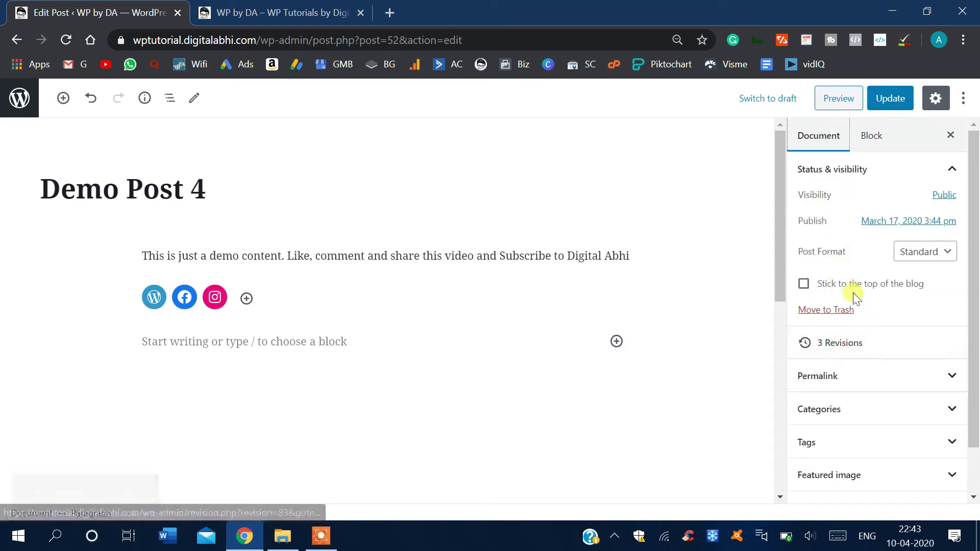
pyautogui.click(859, 384)
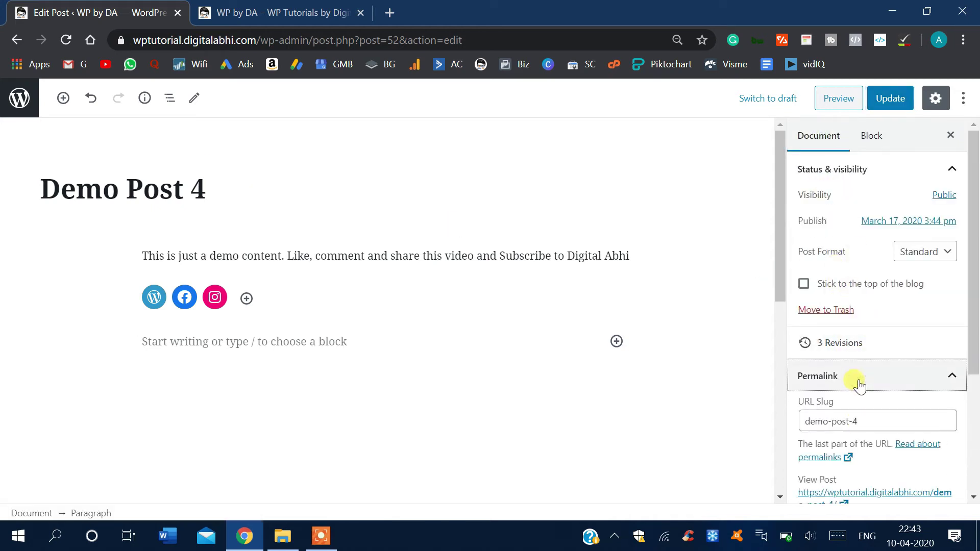
pyautogui.click(877, 492)
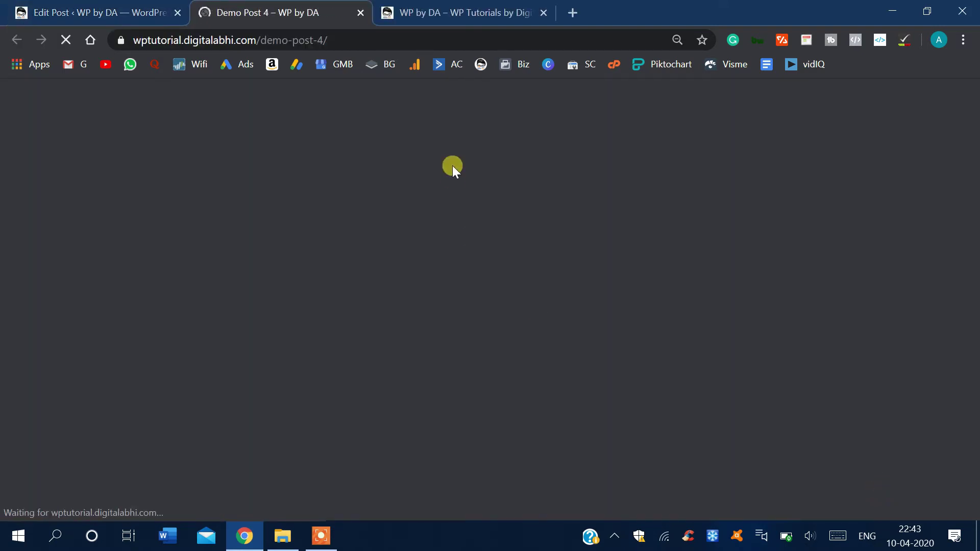
pyautogui.scroll(-1, 451, 157)
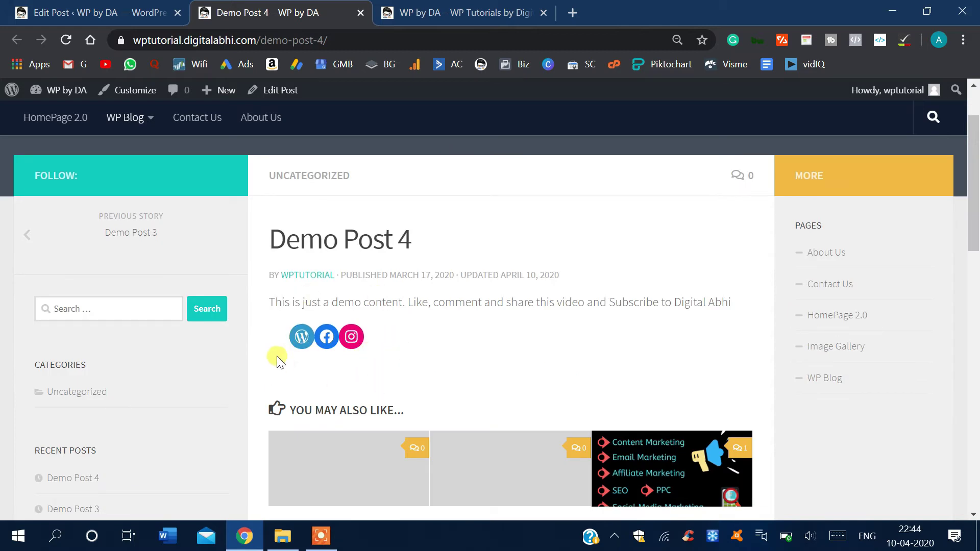
# Return to the post editor, exit it to the posts list and open the page for adding new plugins
pyautogui.click(144, 8)
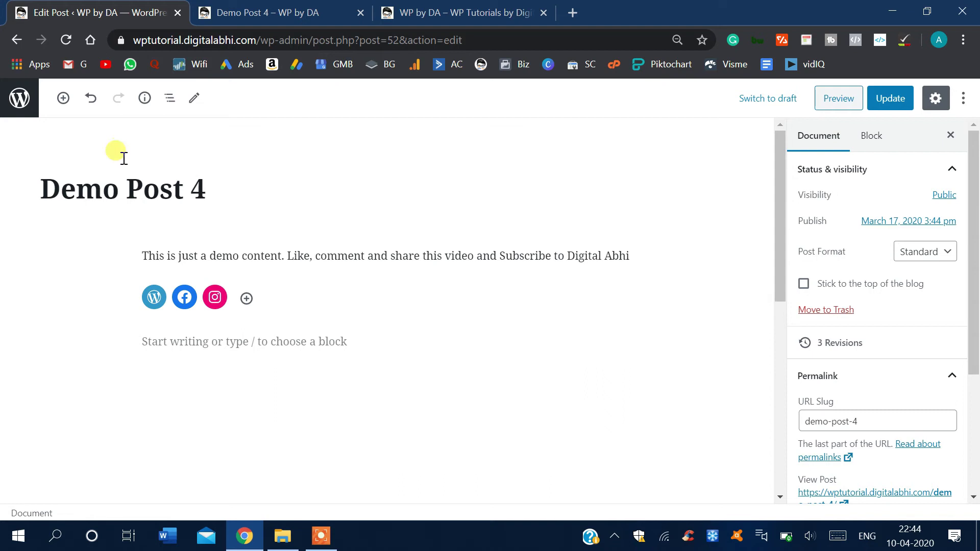
pyautogui.click(17, 100)
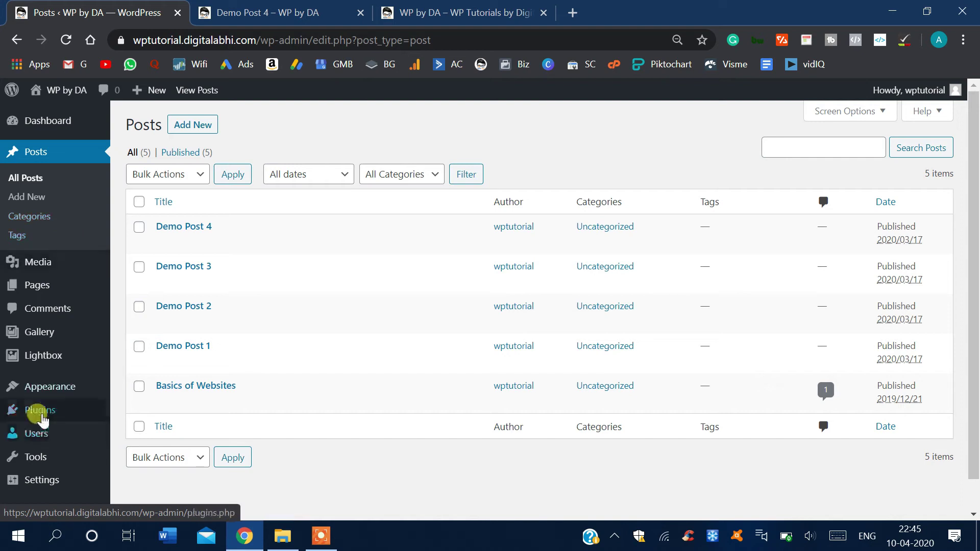
pyautogui.moveTo(39, 410)
pyautogui.click(132, 431)
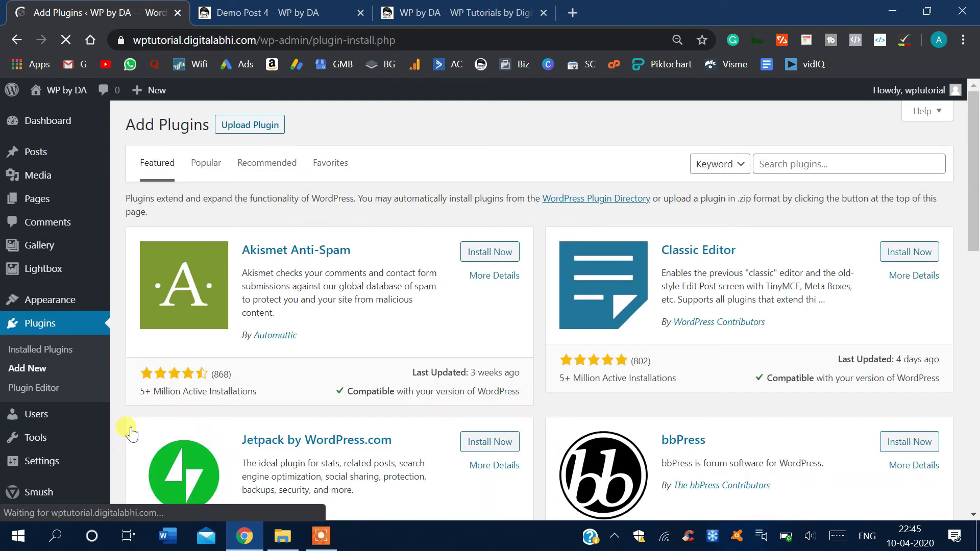
# Search the plugins for "simple social icons" and install the Simple Social Icons plugin by StudioPress
pyautogui.click(820, 166)
pyautogui.write('simple')
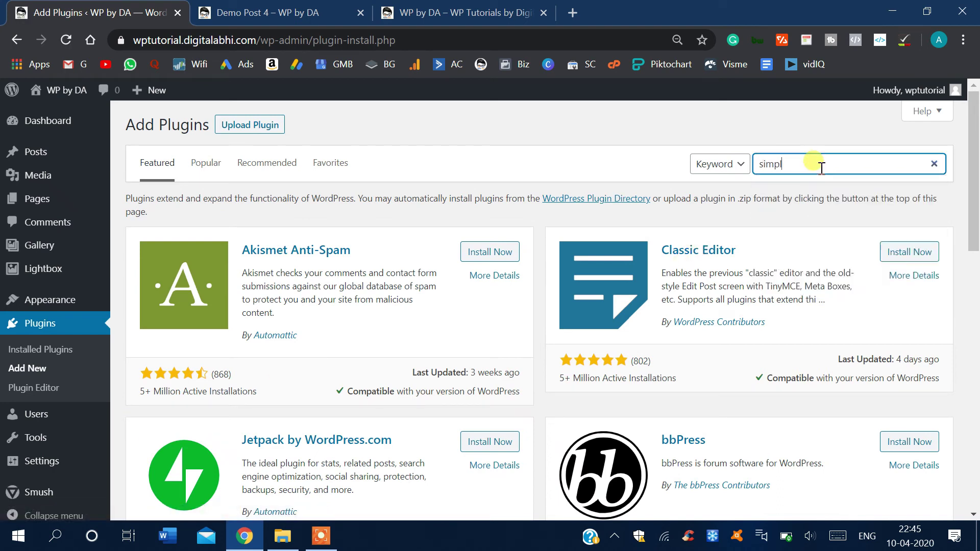
pyautogui.write(' social icons')
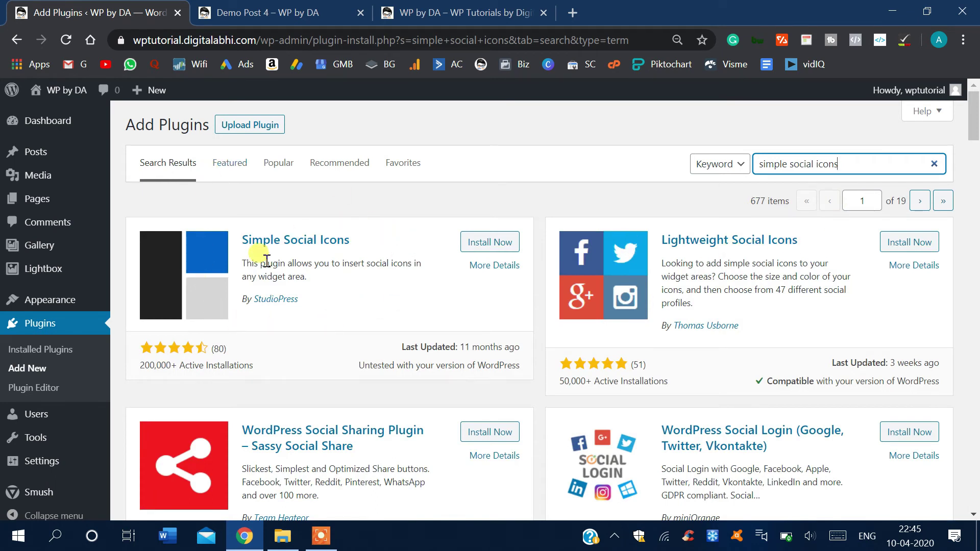
pyautogui.moveTo(138, 370); pyautogui.dragTo(221, 388)
pyautogui.click(279, 365)
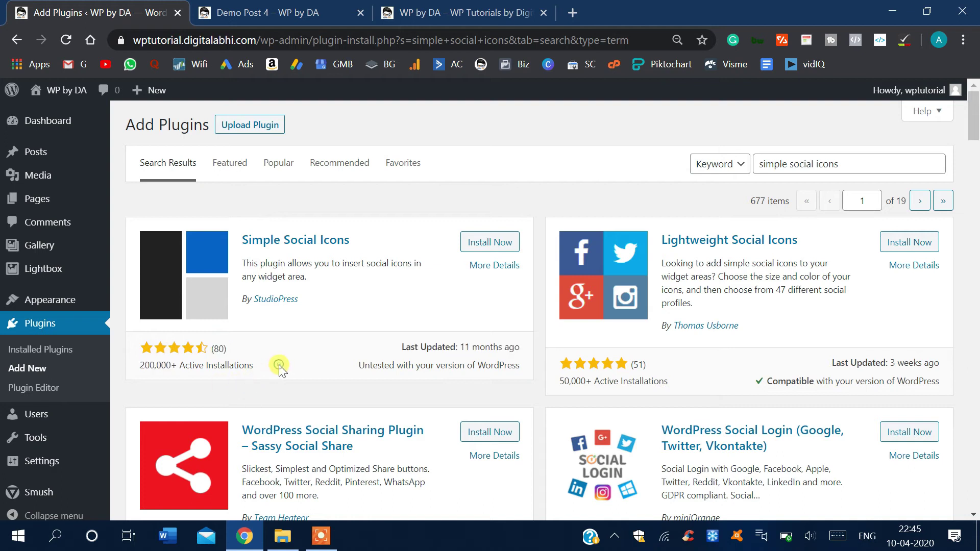
pyautogui.click(499, 244)
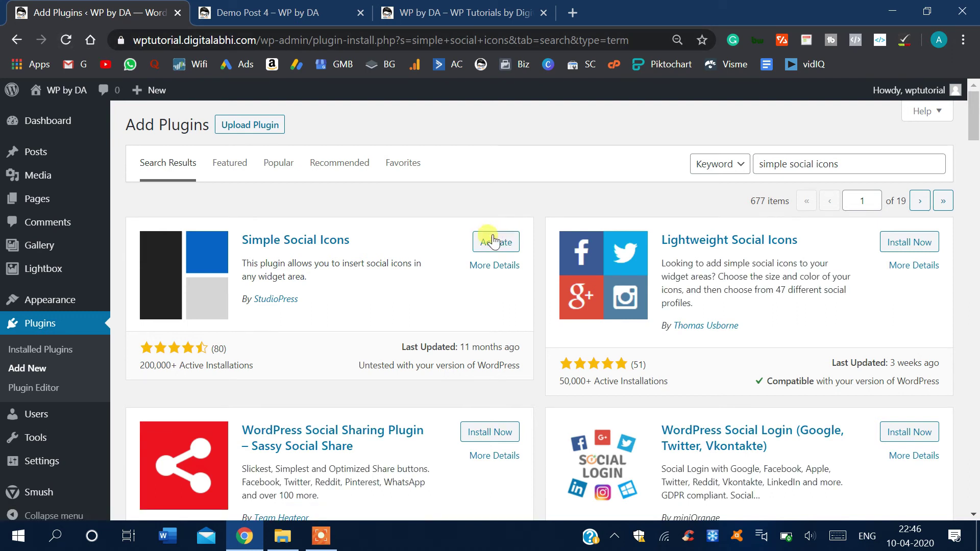
# Activate the Simple Social Icons plugin and open the Widgets page under the site's appearance settings
pyautogui.click(508, 244)
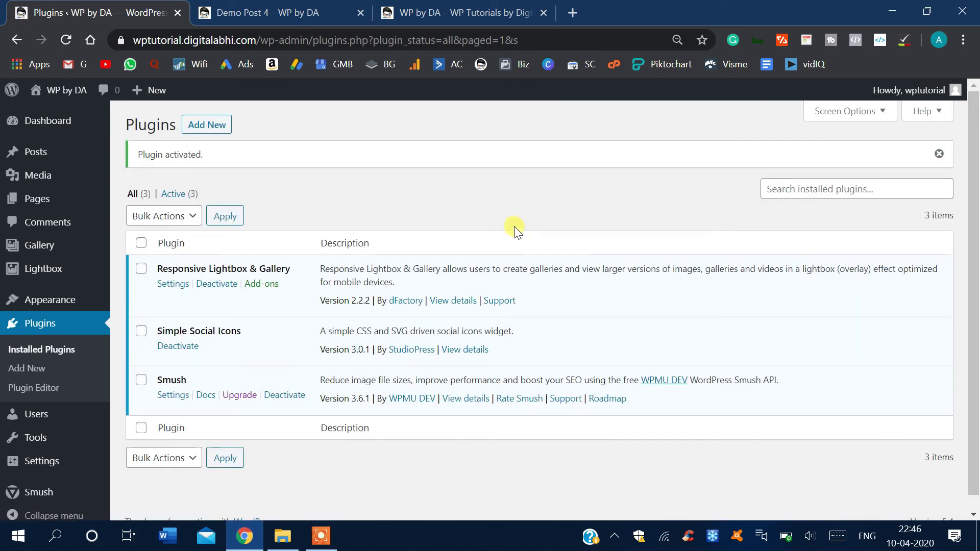
pyautogui.moveTo(83, 299)
pyautogui.click(139, 341)
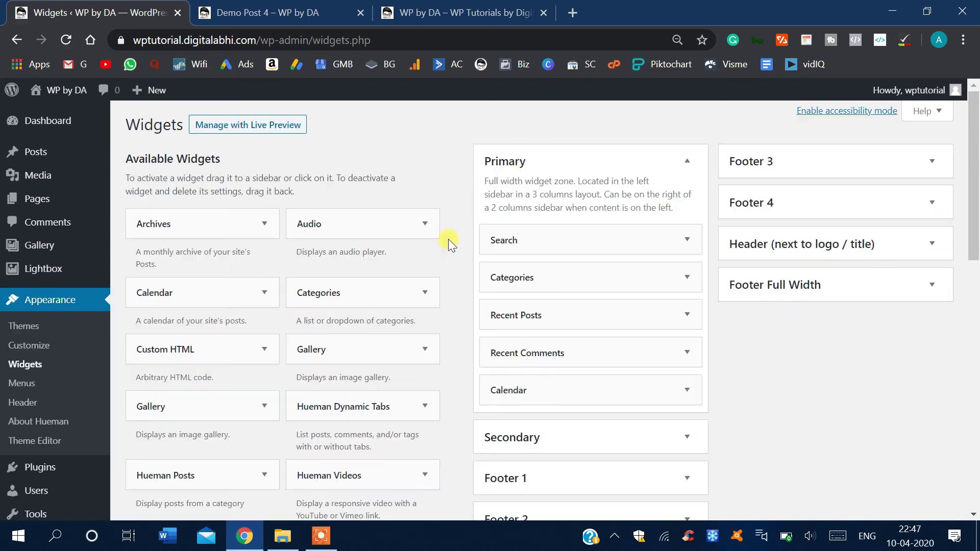
# Expand the Secondary widget area and add the Simple Social Icons widget to it, above the Pages widget
pyautogui.scroll(-7, 448, 239)
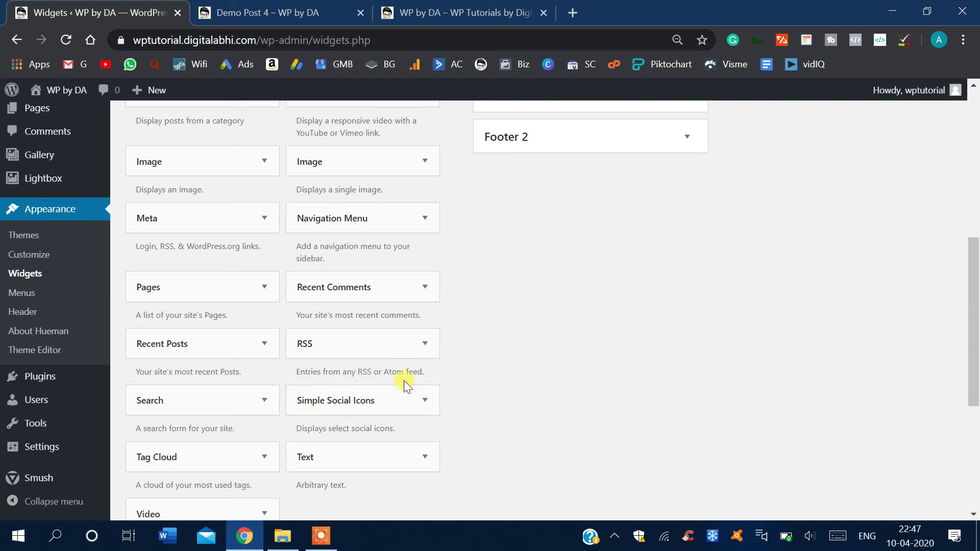
pyautogui.scroll(9, 470, 388)
pyautogui.scroll(-7, 470, 388)
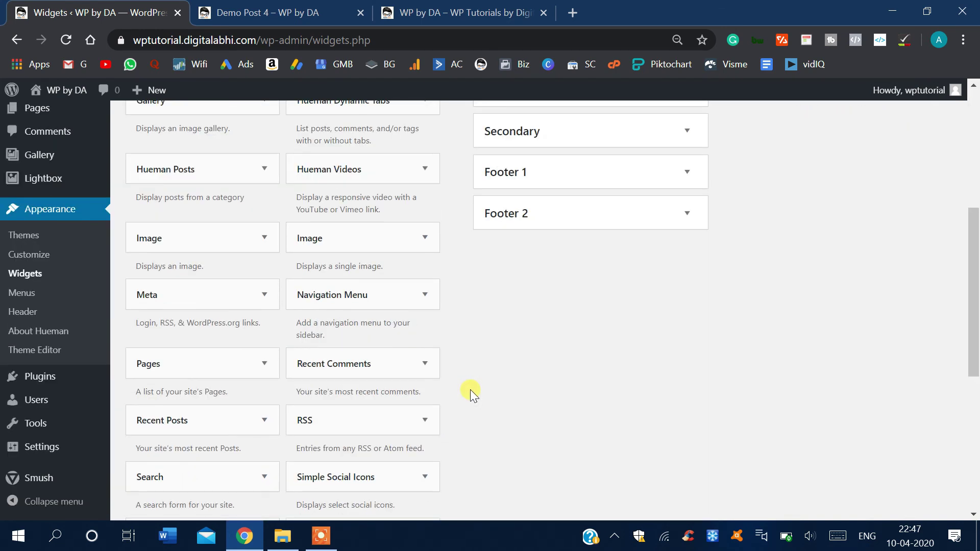
pyautogui.scroll(6, 710, 401)
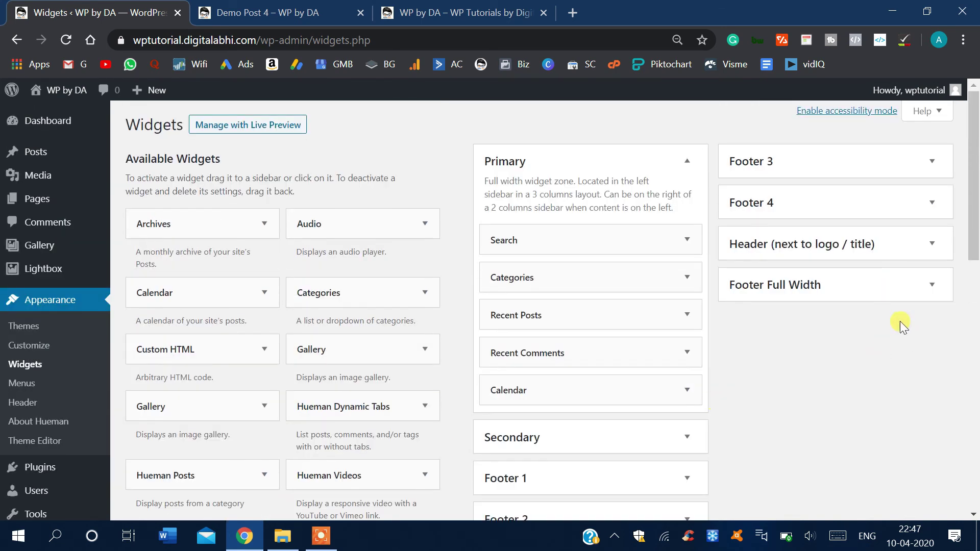
pyautogui.scroll(-2, 680, 365)
pyautogui.scroll(-2, 828, 329)
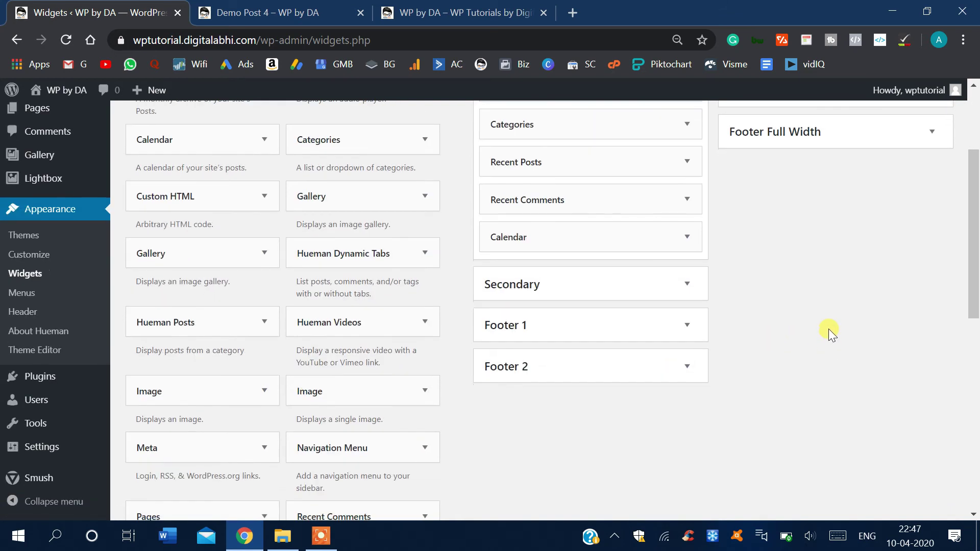
pyautogui.click(688, 284)
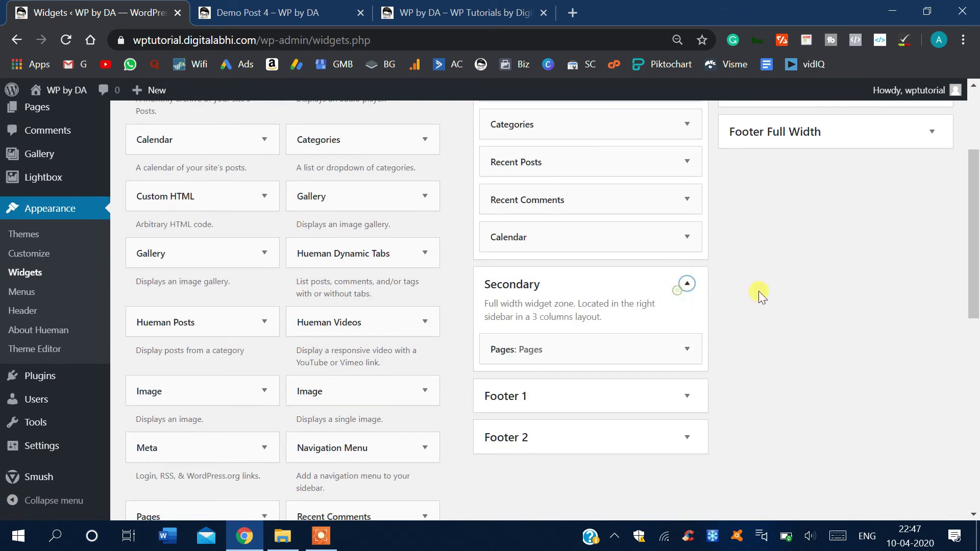
pyautogui.scroll(-3, 761, 291)
pyautogui.scroll(-3, 461, 421)
pyautogui.scroll(3, 455, 415)
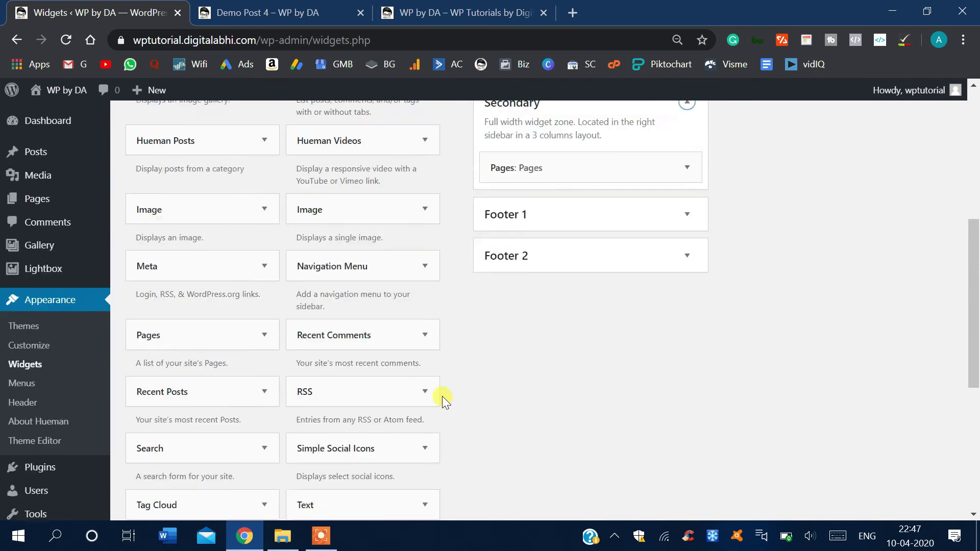
pyautogui.moveTo(369, 474); pyautogui.dragTo(582, 203)
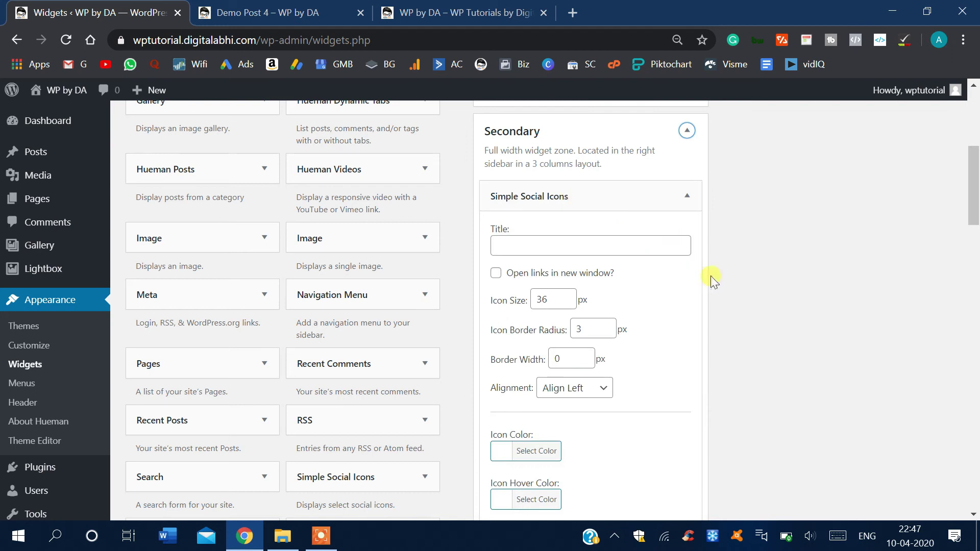
# Title the Simple Social Icons widget "Let's connect socially:"
pyautogui.click(586, 248)
pyautogui.write('Let')
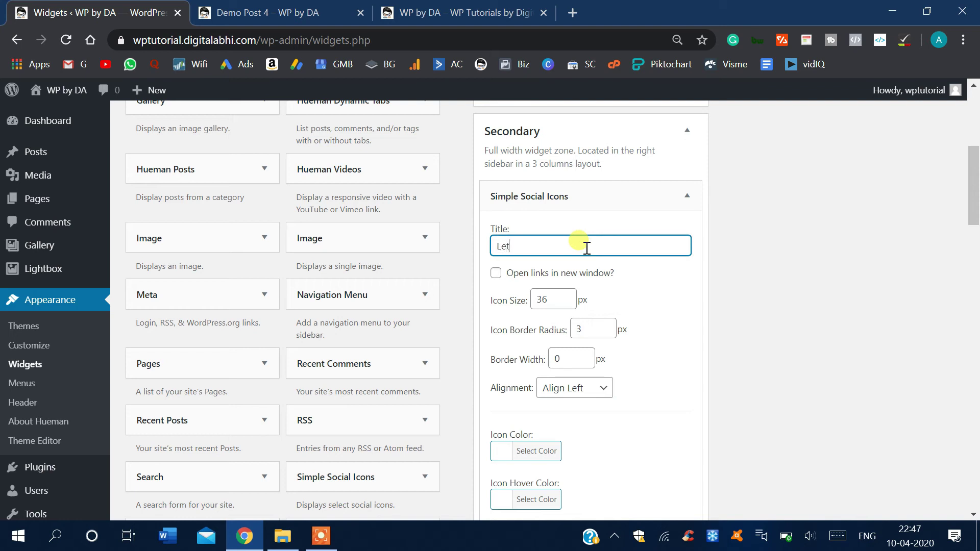
pyautogui.write("'s connect socially:")
# Examine the Simple Social Icons widget's size, border, alignment and colour options and its list of social network URI fields
pyautogui.scroll(-2, 595, 278)
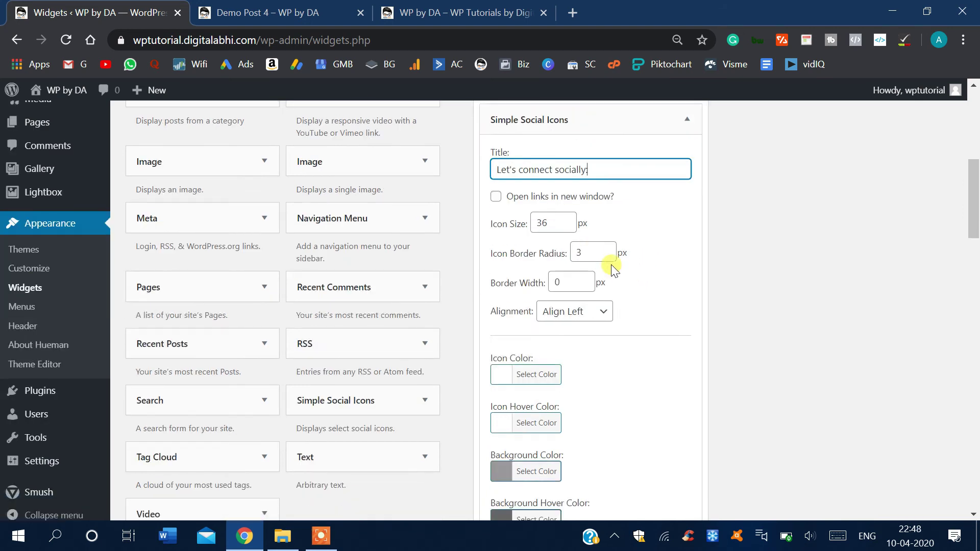
pyautogui.scroll(-3, 612, 271)
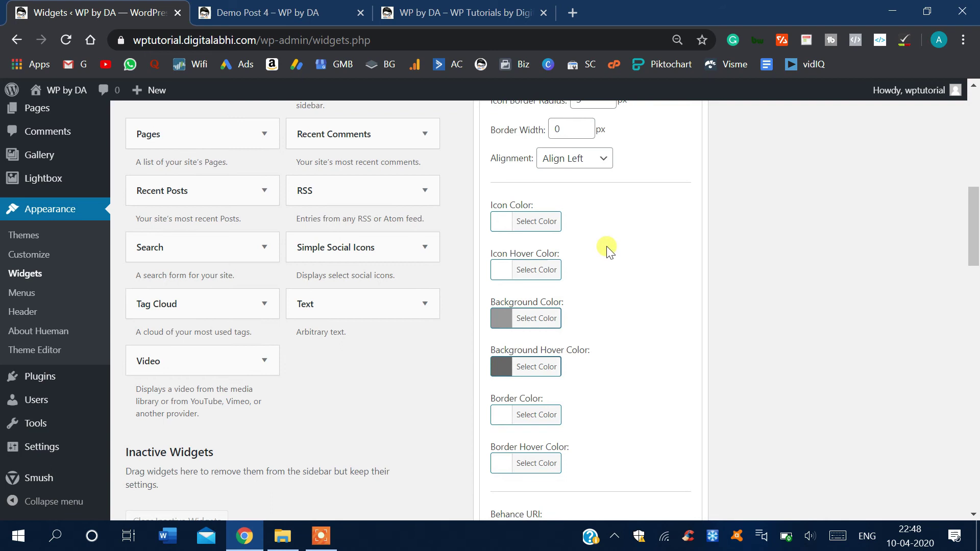
pyautogui.scroll(2, 604, 285)
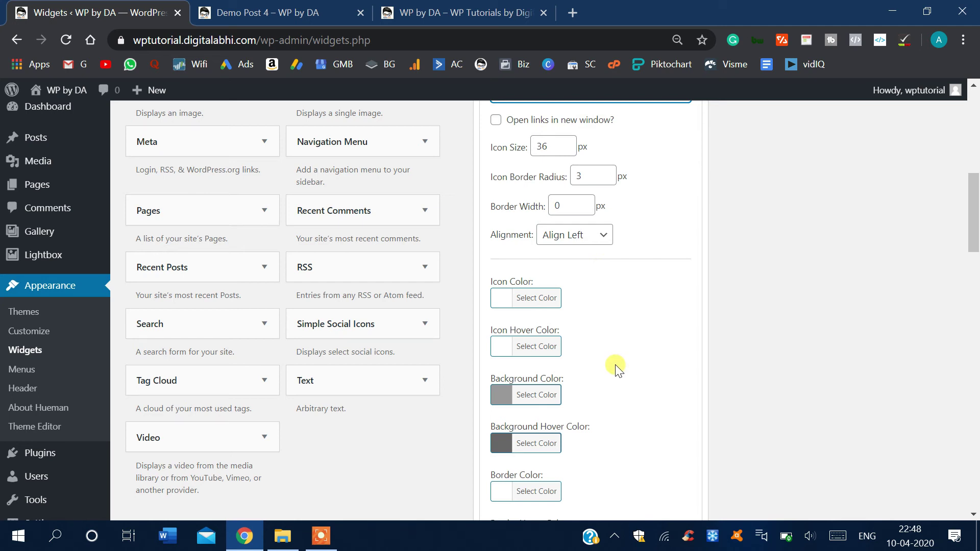
pyautogui.scroll(-6, 618, 368)
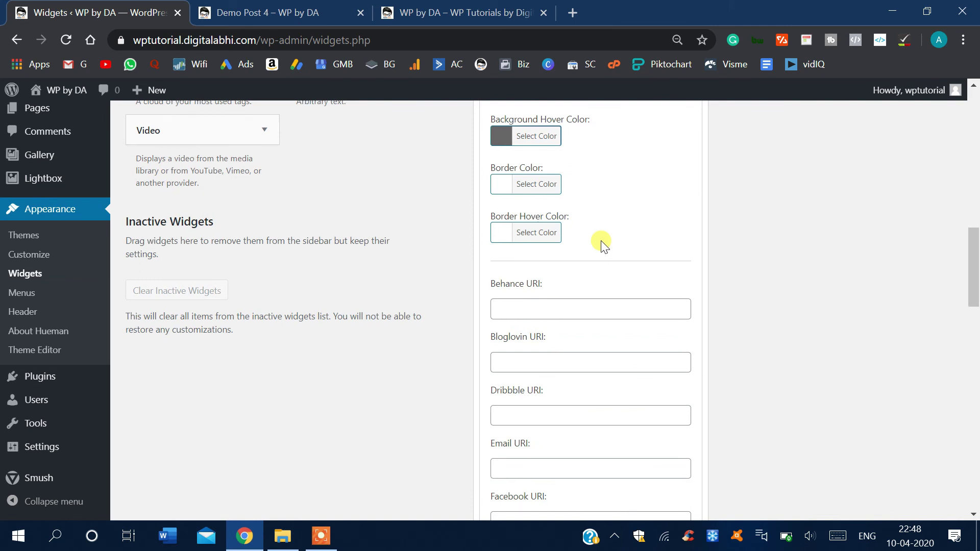
pyautogui.scroll(-2, 602, 243)
pyautogui.scroll(-8, 602, 240)
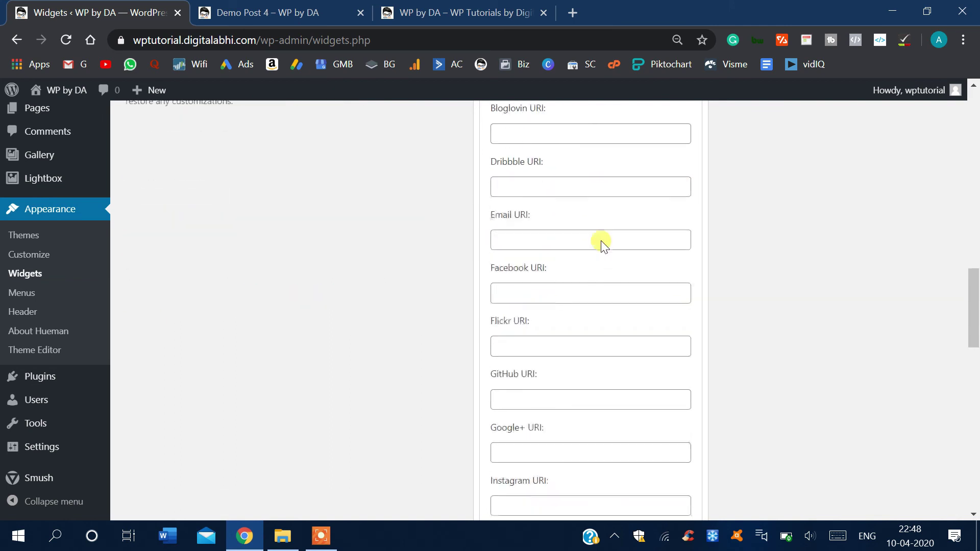
pyautogui.scroll(-13, 601, 241)
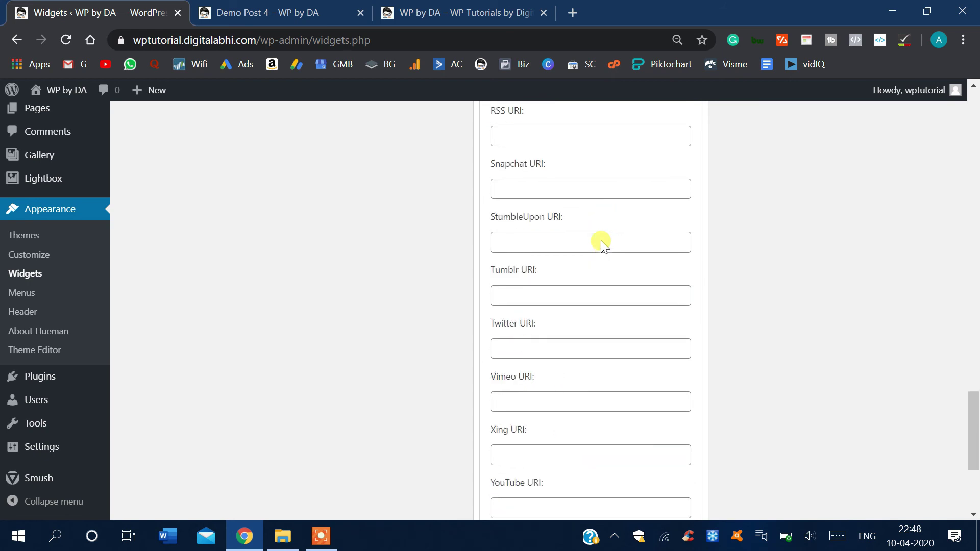
pyautogui.scroll(11, 601, 241)
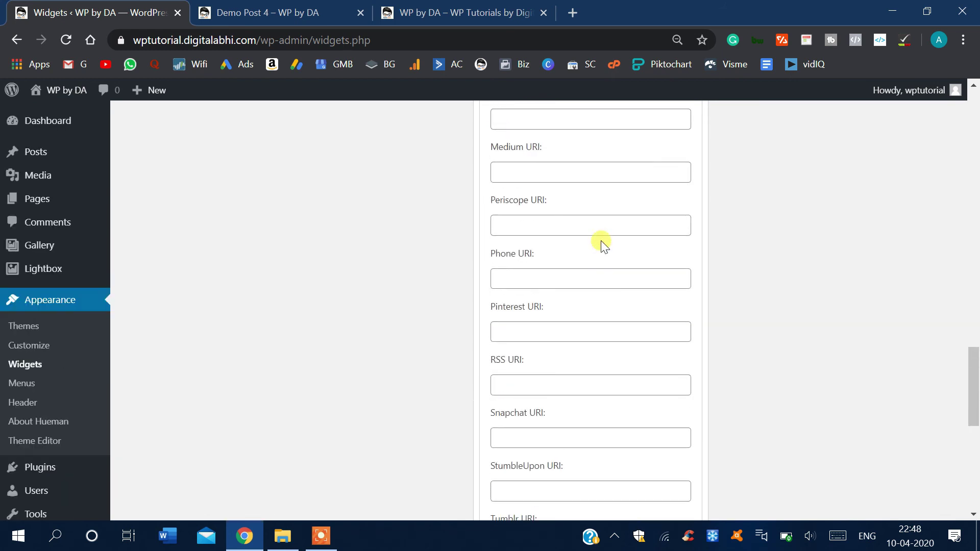
# Set the widget's YouTube URI to youtube.com/c/digitalabhi
pyautogui.scroll(-13, 601, 242)
pyautogui.click(575, 373)
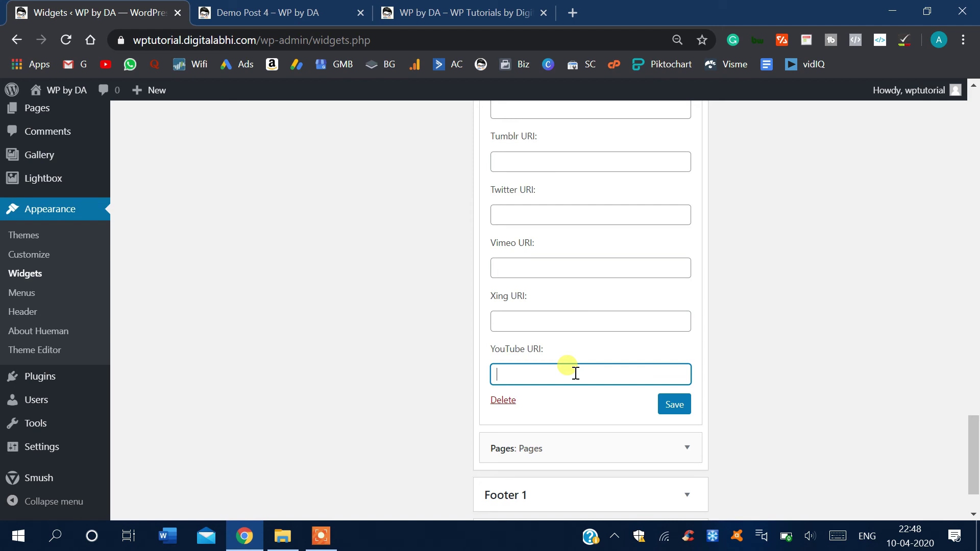
pyautogui.write('youtube.com/c/digitalabhi')
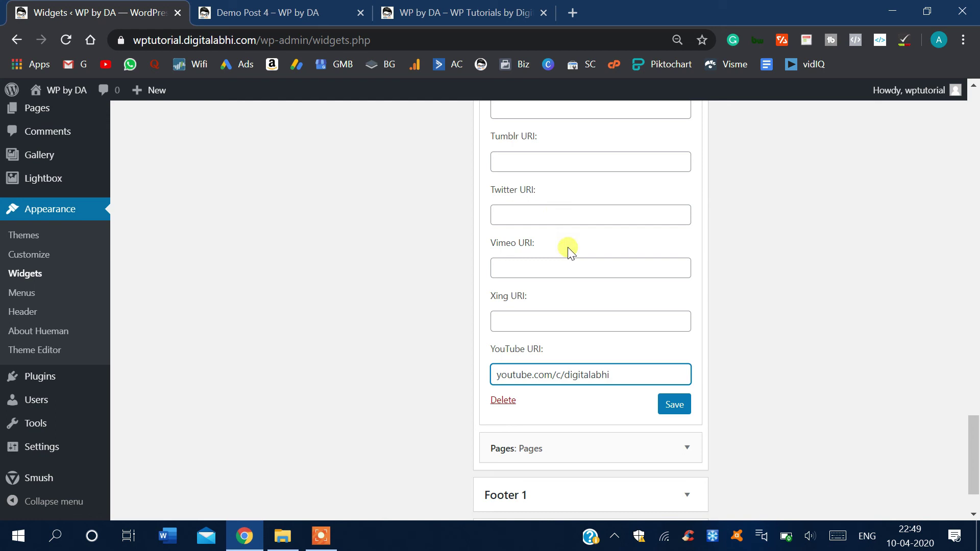
# Set the widget's Twitter URI to twitter.com/digitalabhi__/ and save the widget
pyautogui.click(567, 216)
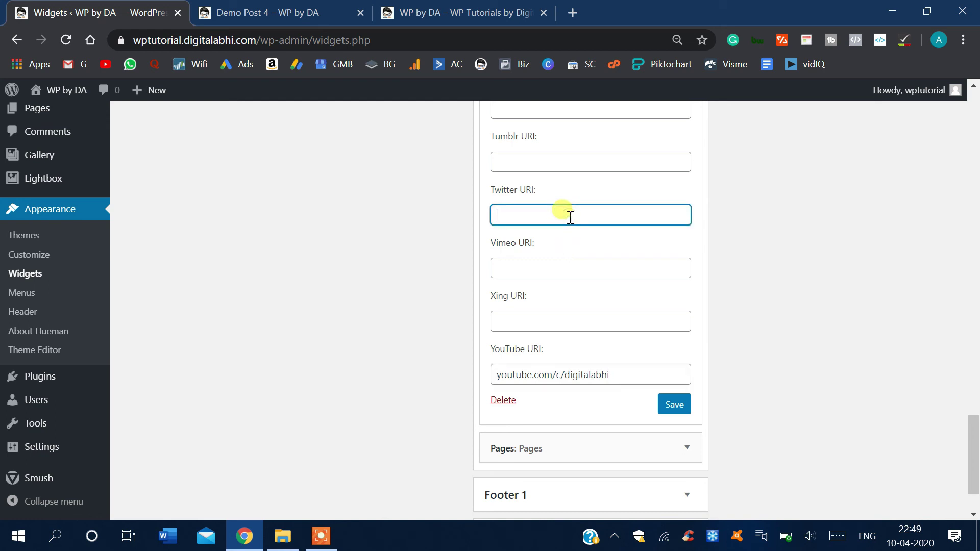
pyautogui.write('h')
pyautogui.press('BackSpace')
pyautogui.write('twitter.com/digitalabhi__/')
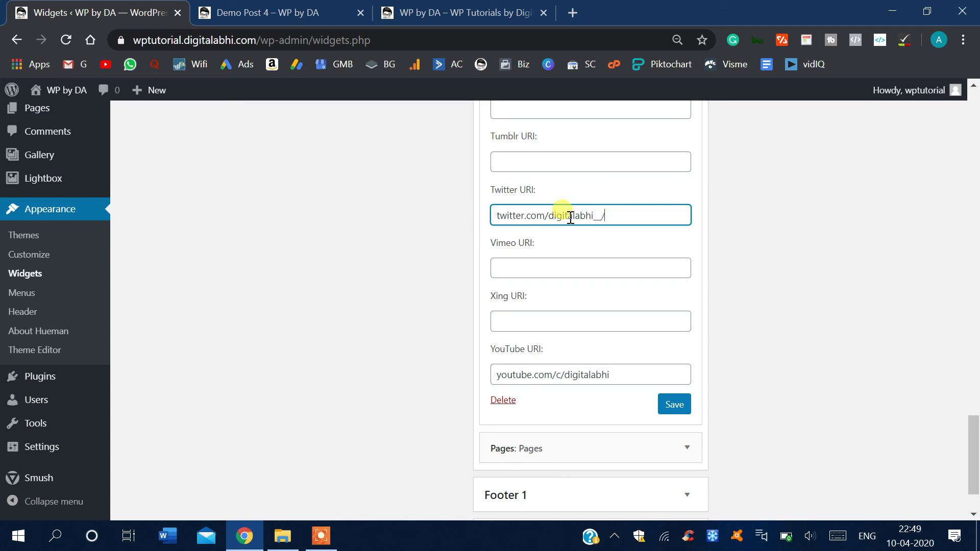
pyautogui.click(673, 405)
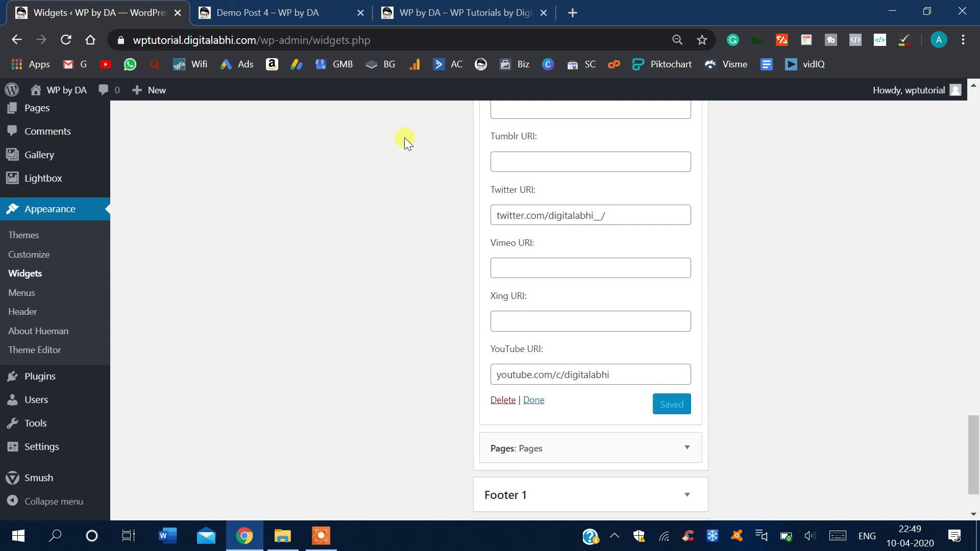
# Switch to the site's live homepage and reload it to check the social icons in the sidebar
pyautogui.click(438, 11)
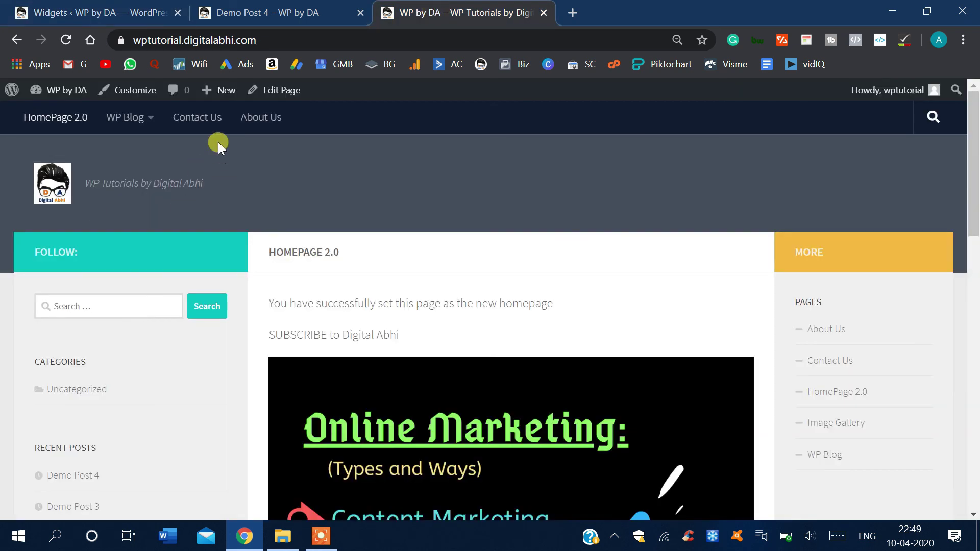
pyautogui.click(60, 37)
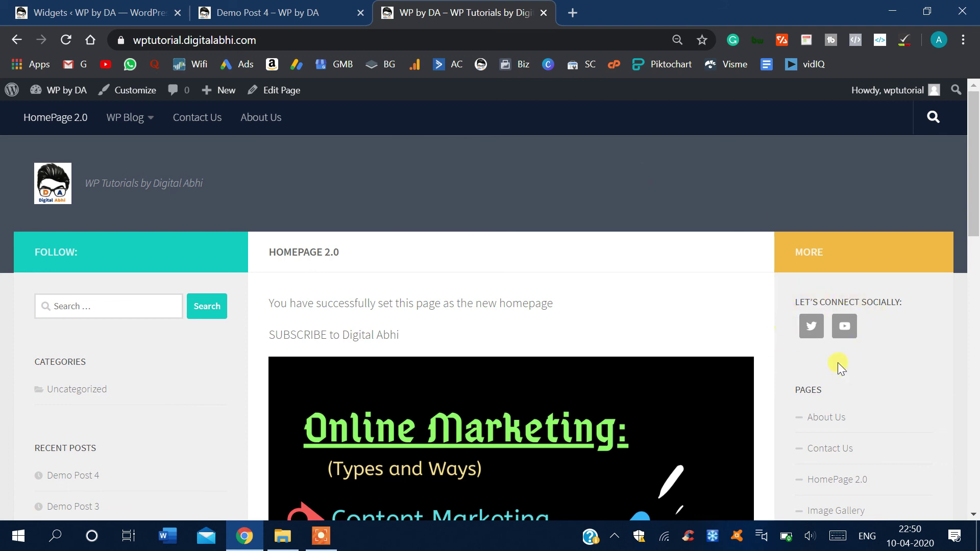
# Return to the Simple Social Icons widget settings and look over the other social network URI fields
pyautogui.click(72, 11)
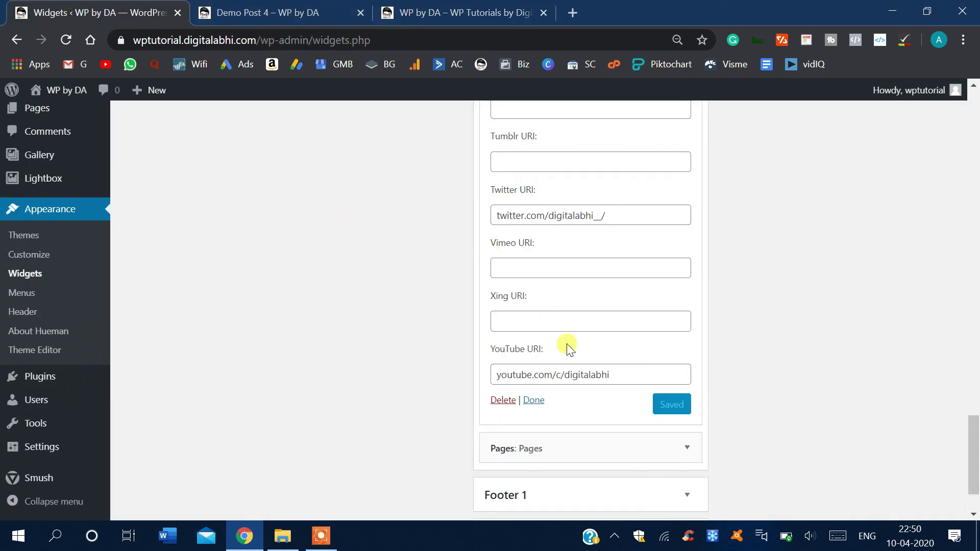
pyautogui.scroll(12, 570, 348)
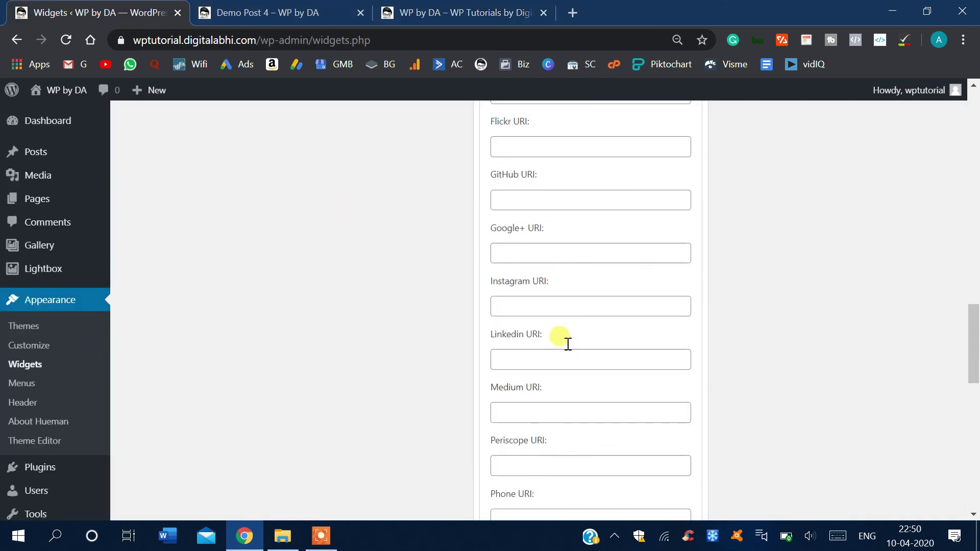
pyautogui.scroll(4, 567, 345)
pyautogui.scroll(-3, 580, 248)
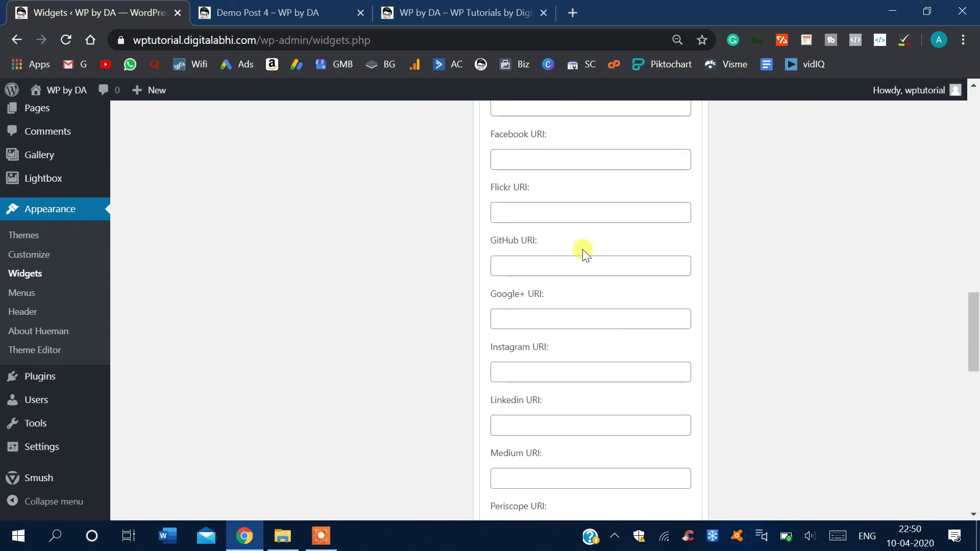
pyautogui.scroll(-3, 584, 250)
pyautogui.scroll(2, 584, 249)
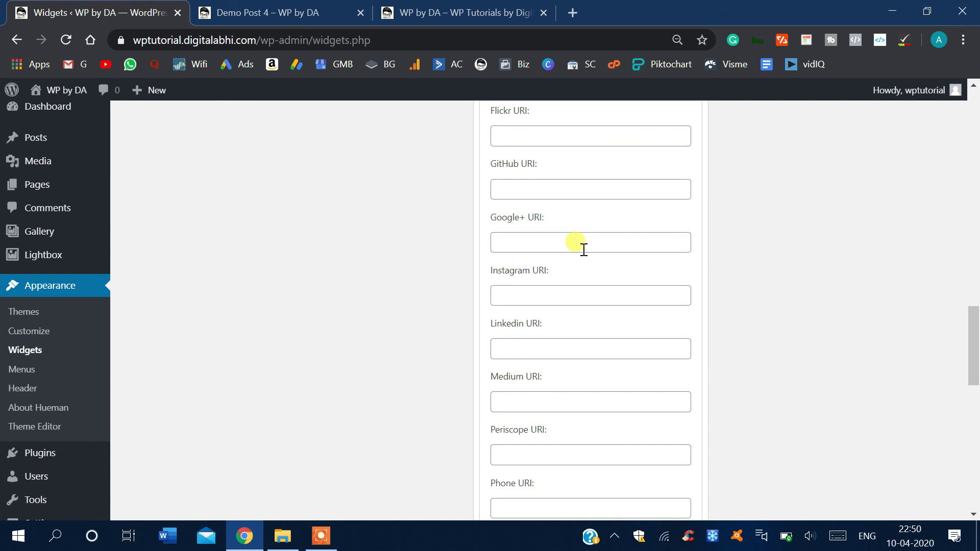
# View the sidebar icons on the live homepage again and return to the widget's colour settings
pyautogui.click(443, 12)
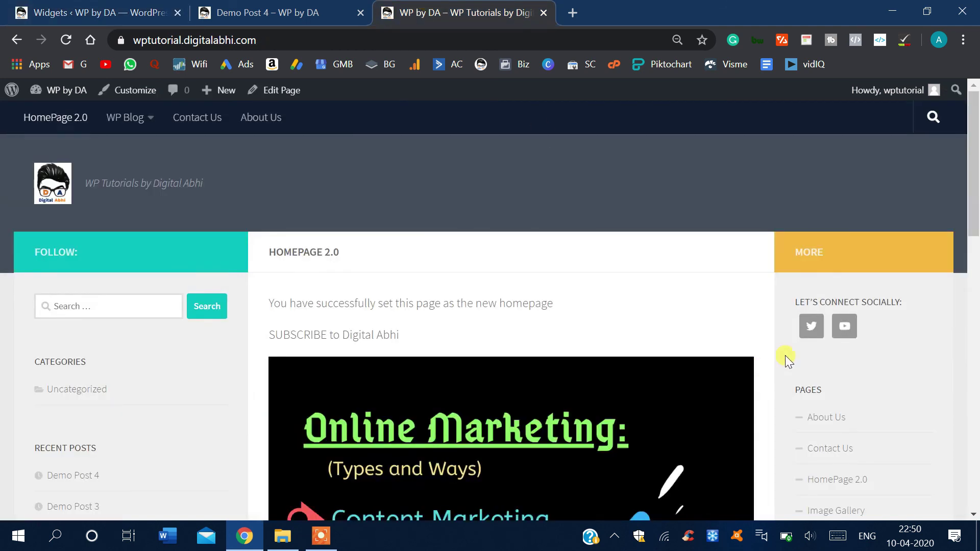
pyautogui.click(102, 11)
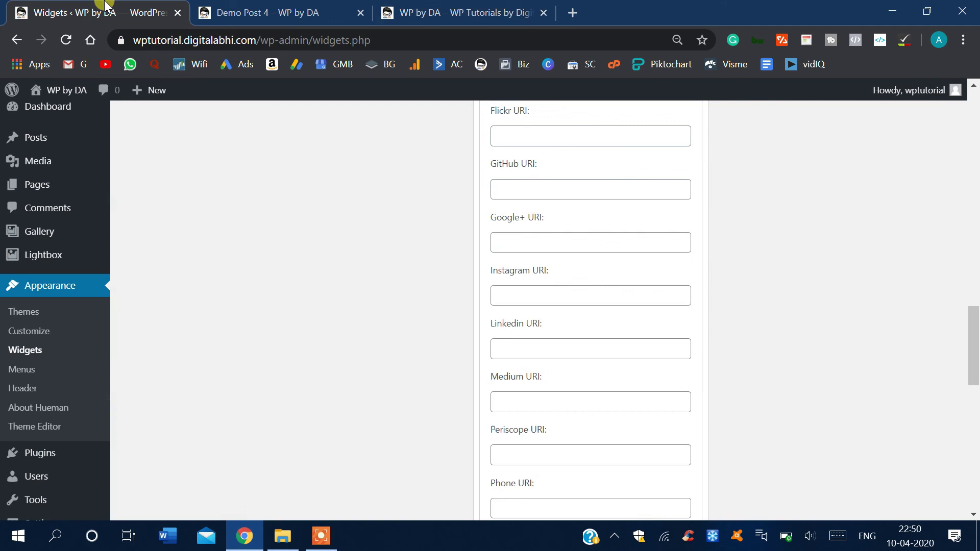
pyautogui.scroll(8, 380, 338)
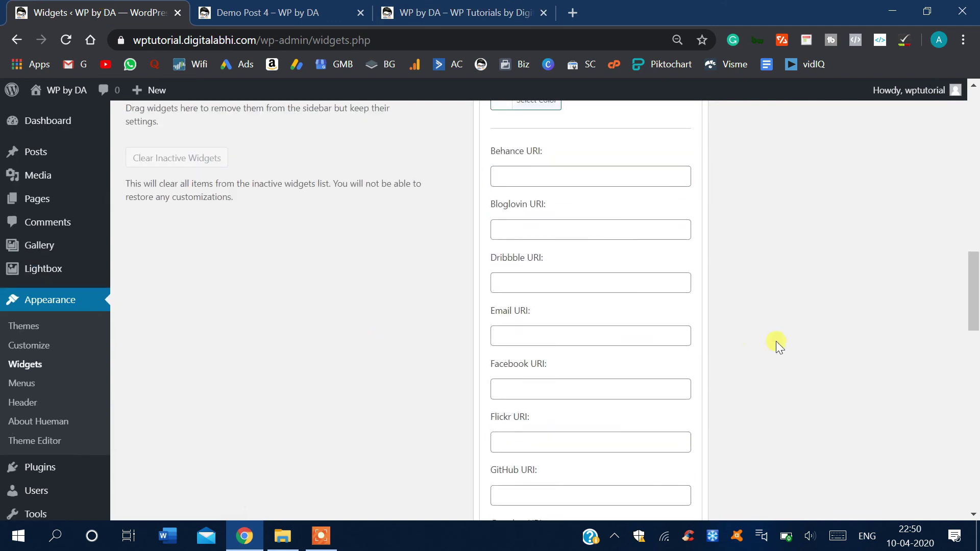
pyautogui.scroll(3, 794, 339)
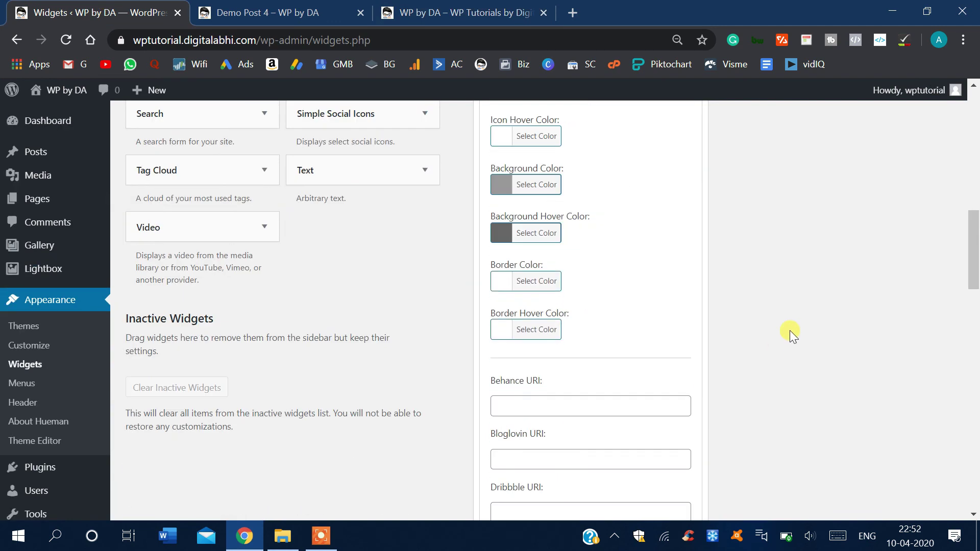